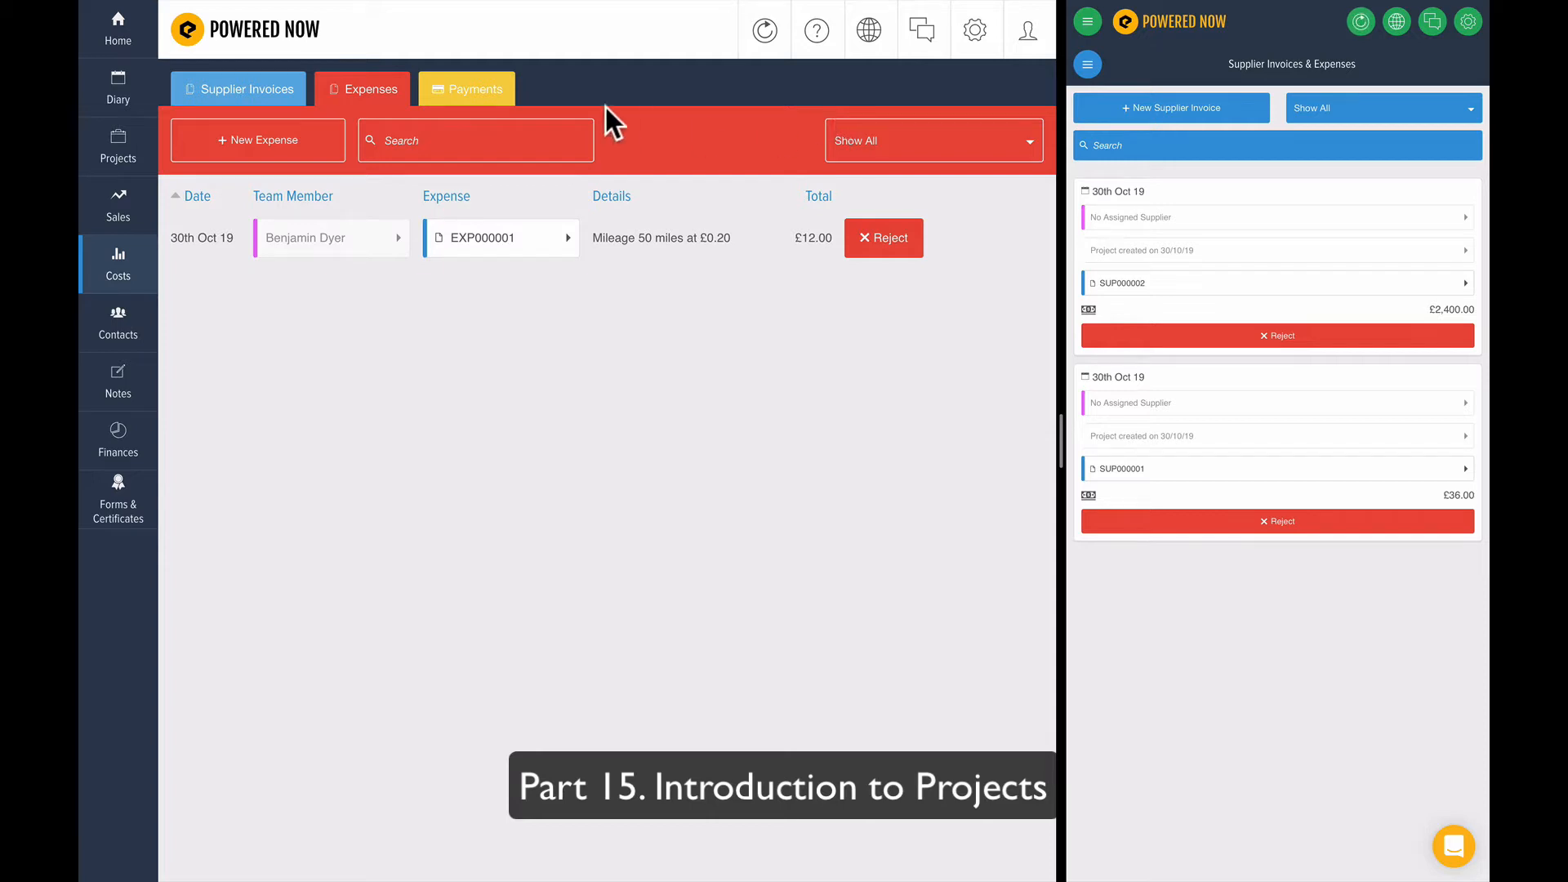
Go to the Home screen in both the desktop view and the mobile view.
{"action": "left_click", "coordinate": [118, 56]}
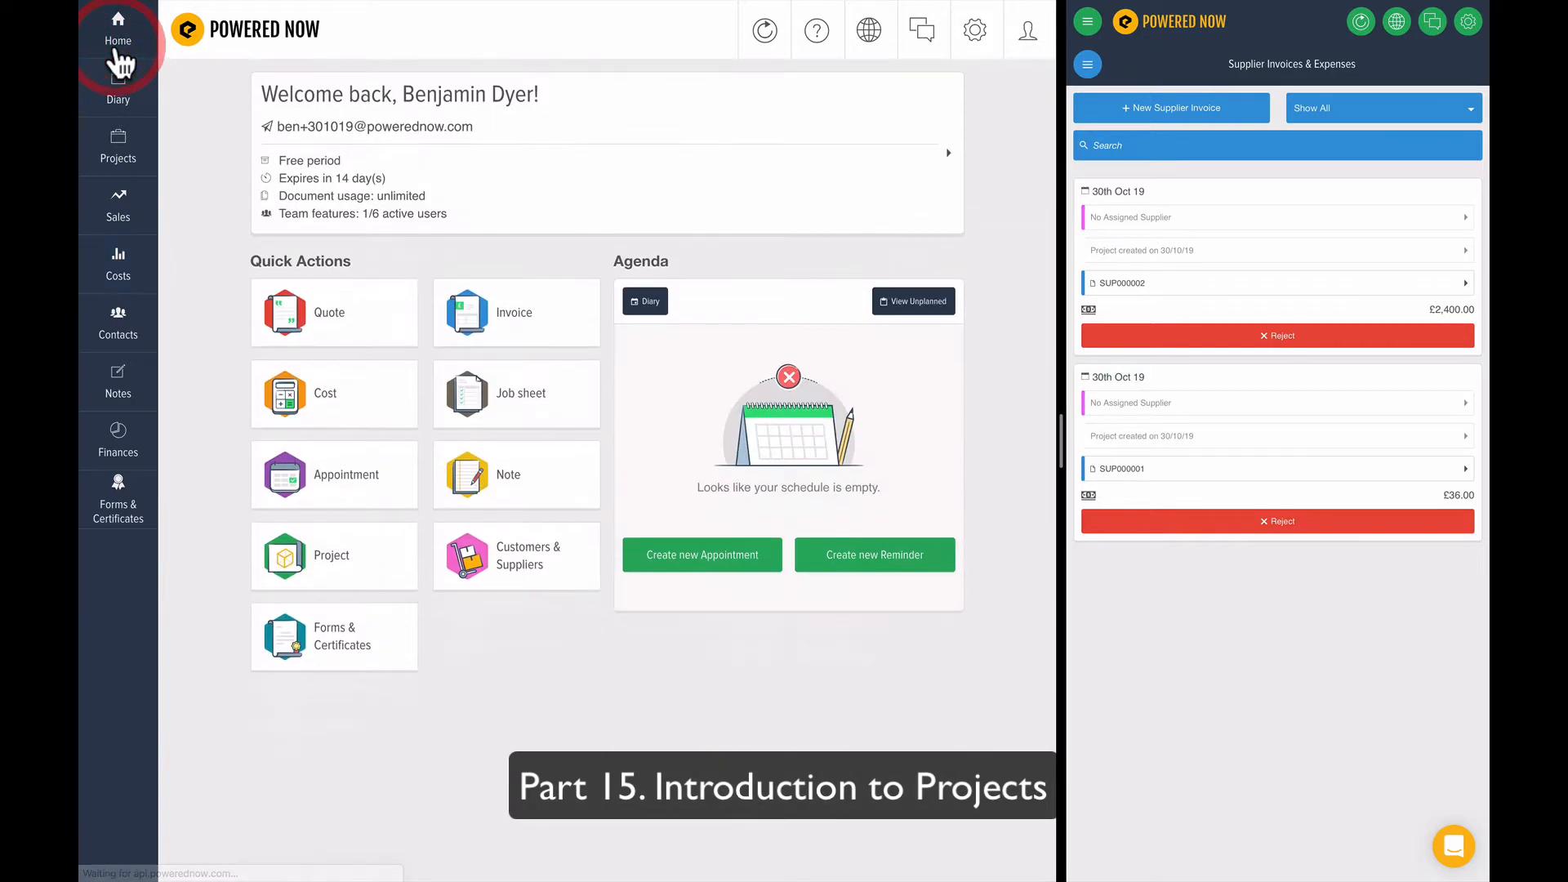
{"action": "left_click", "coordinate": [1089, 20]}
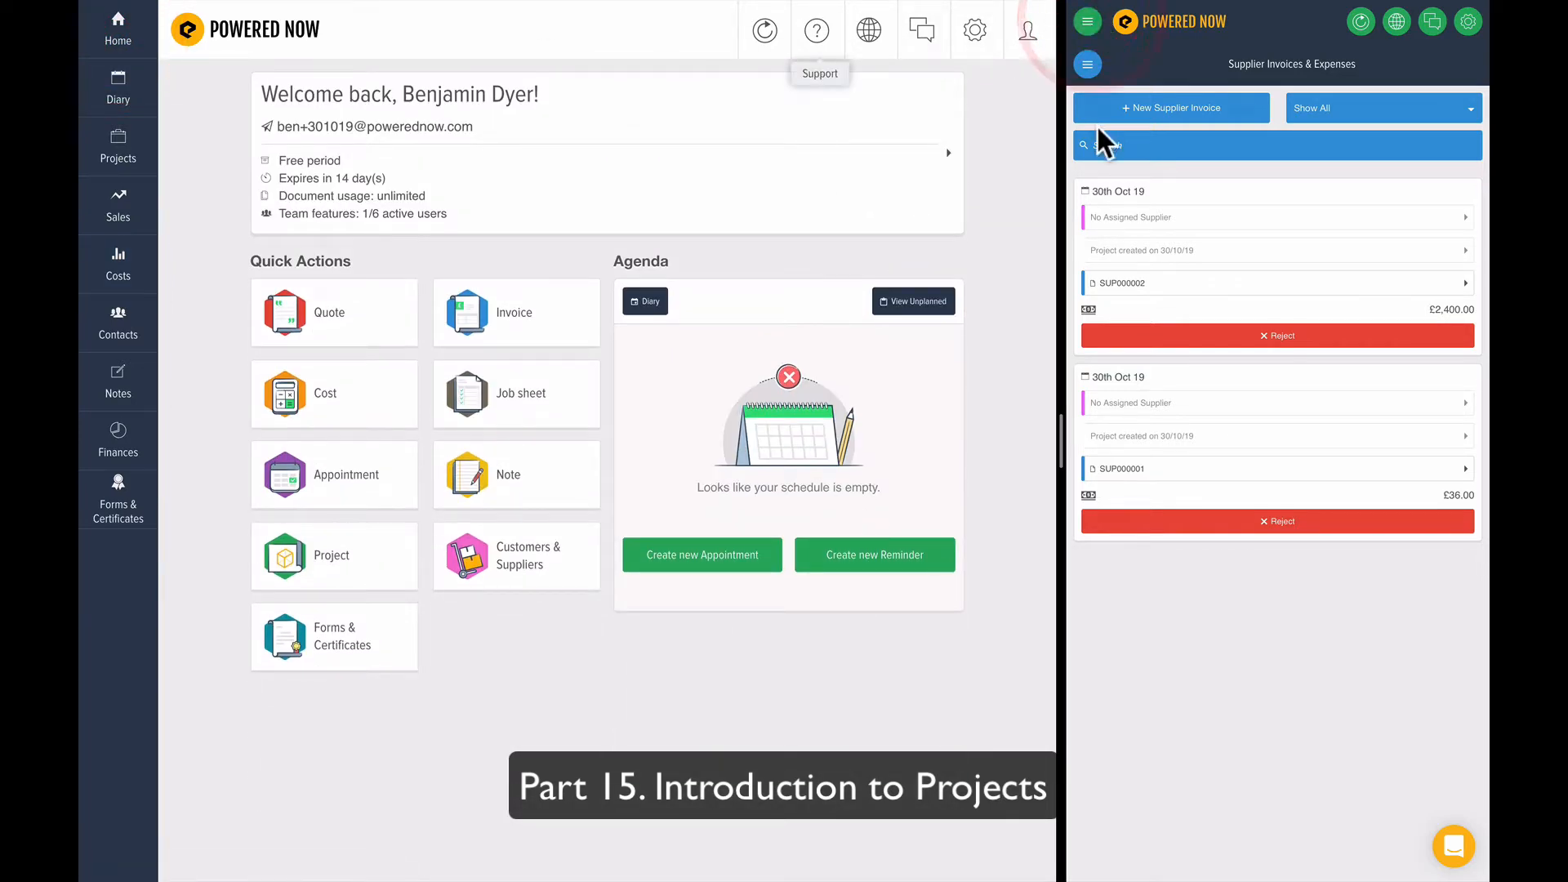
{"action": "left_click", "coordinate": [1088, 23]}
{"action": "left_click", "coordinate": [1101, 95]}
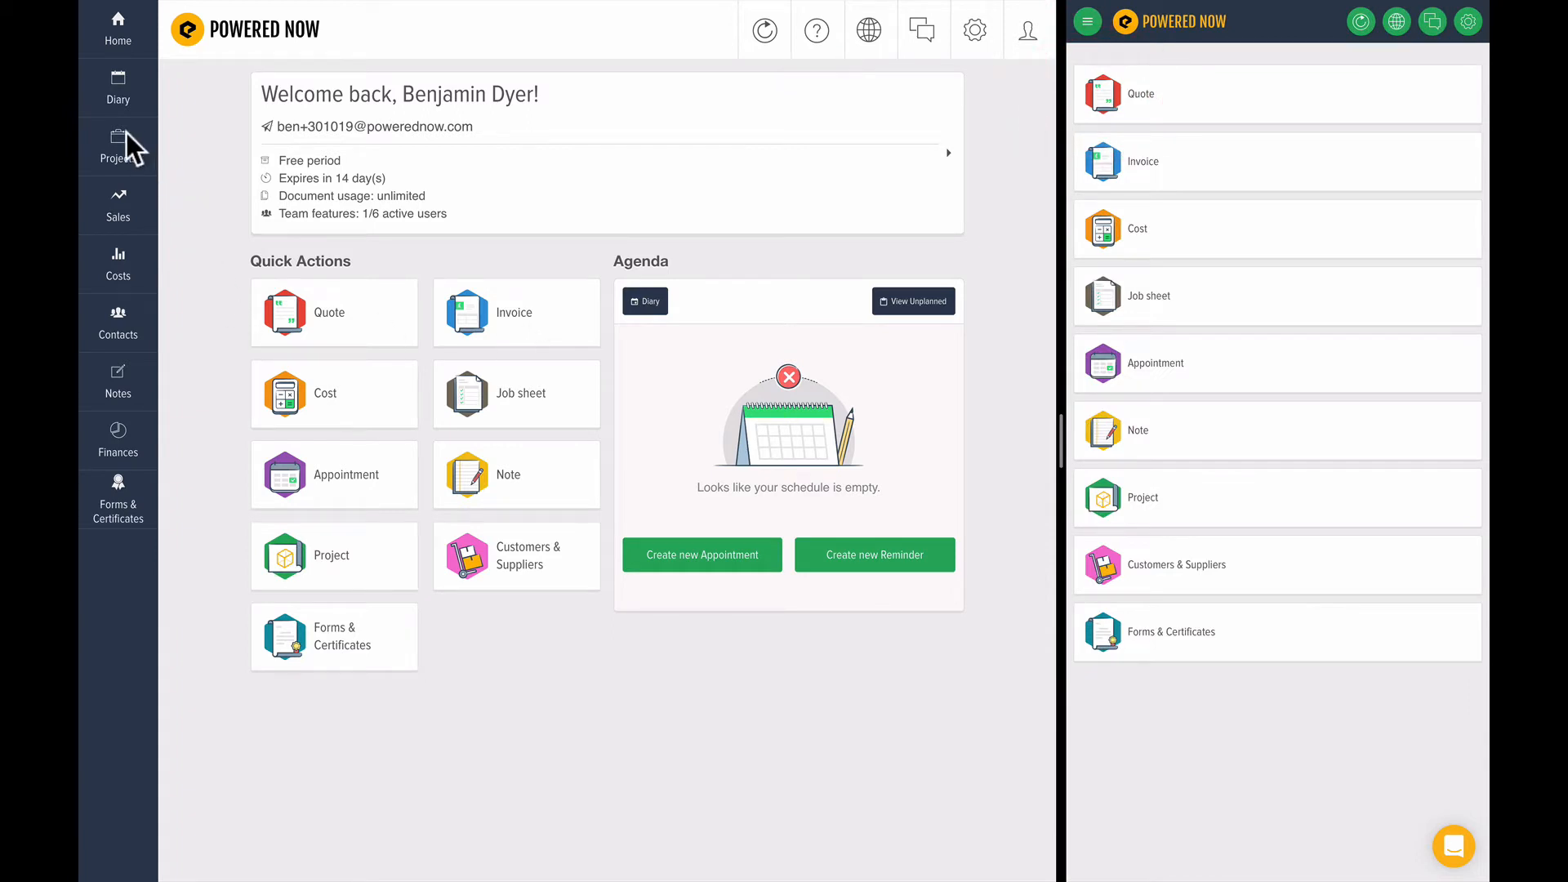
Open the Projects list in the mobile view and in the desktop view.
{"action": "left_click", "coordinate": [1088, 22]}
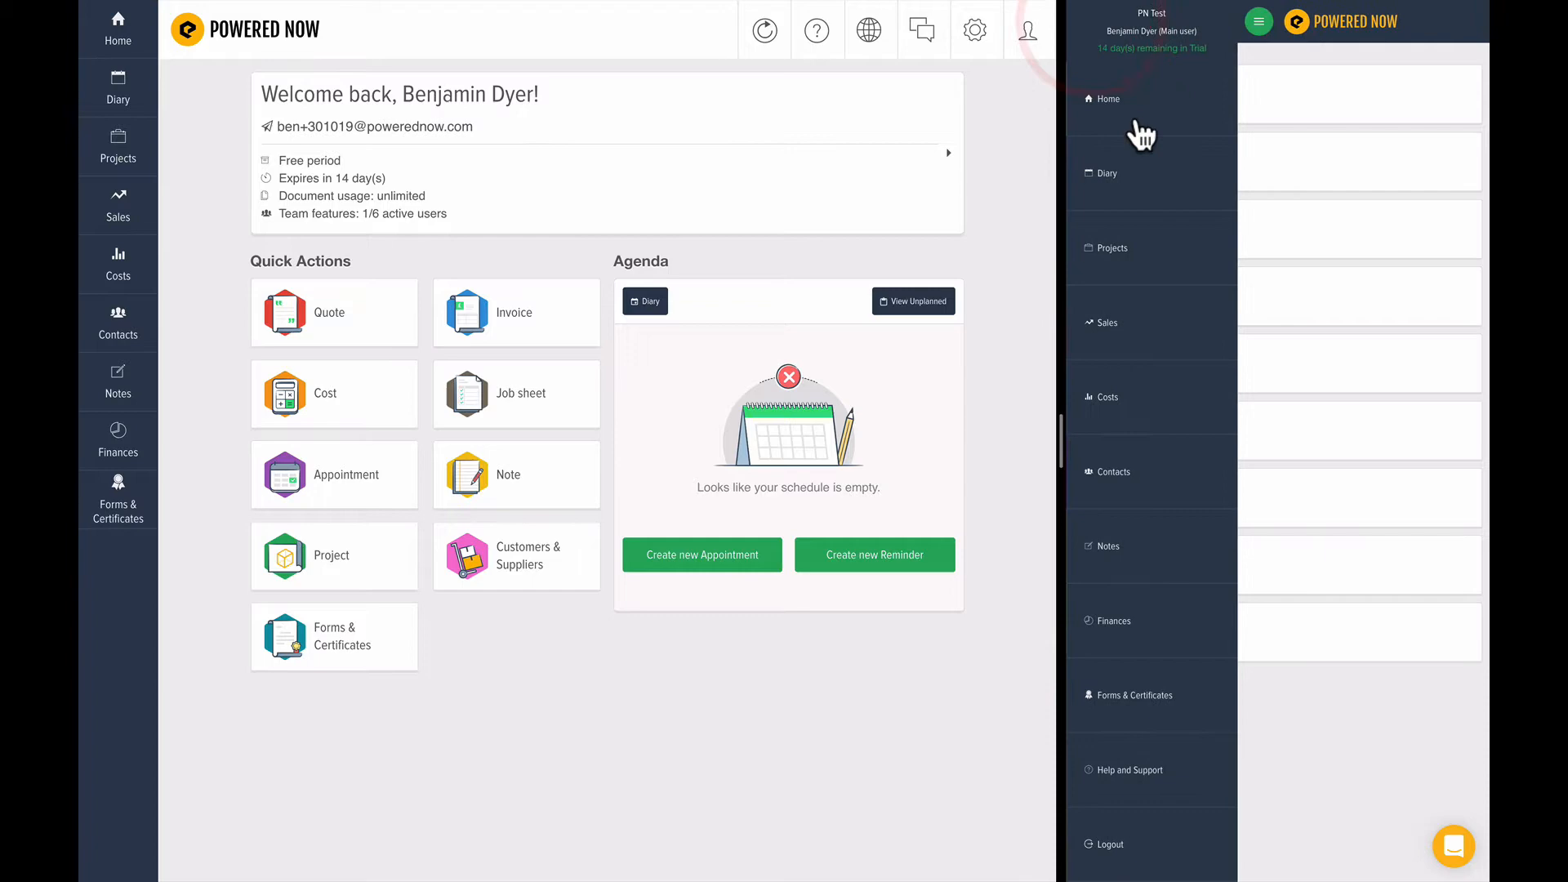
{"action": "left_click", "coordinate": [1128, 252]}
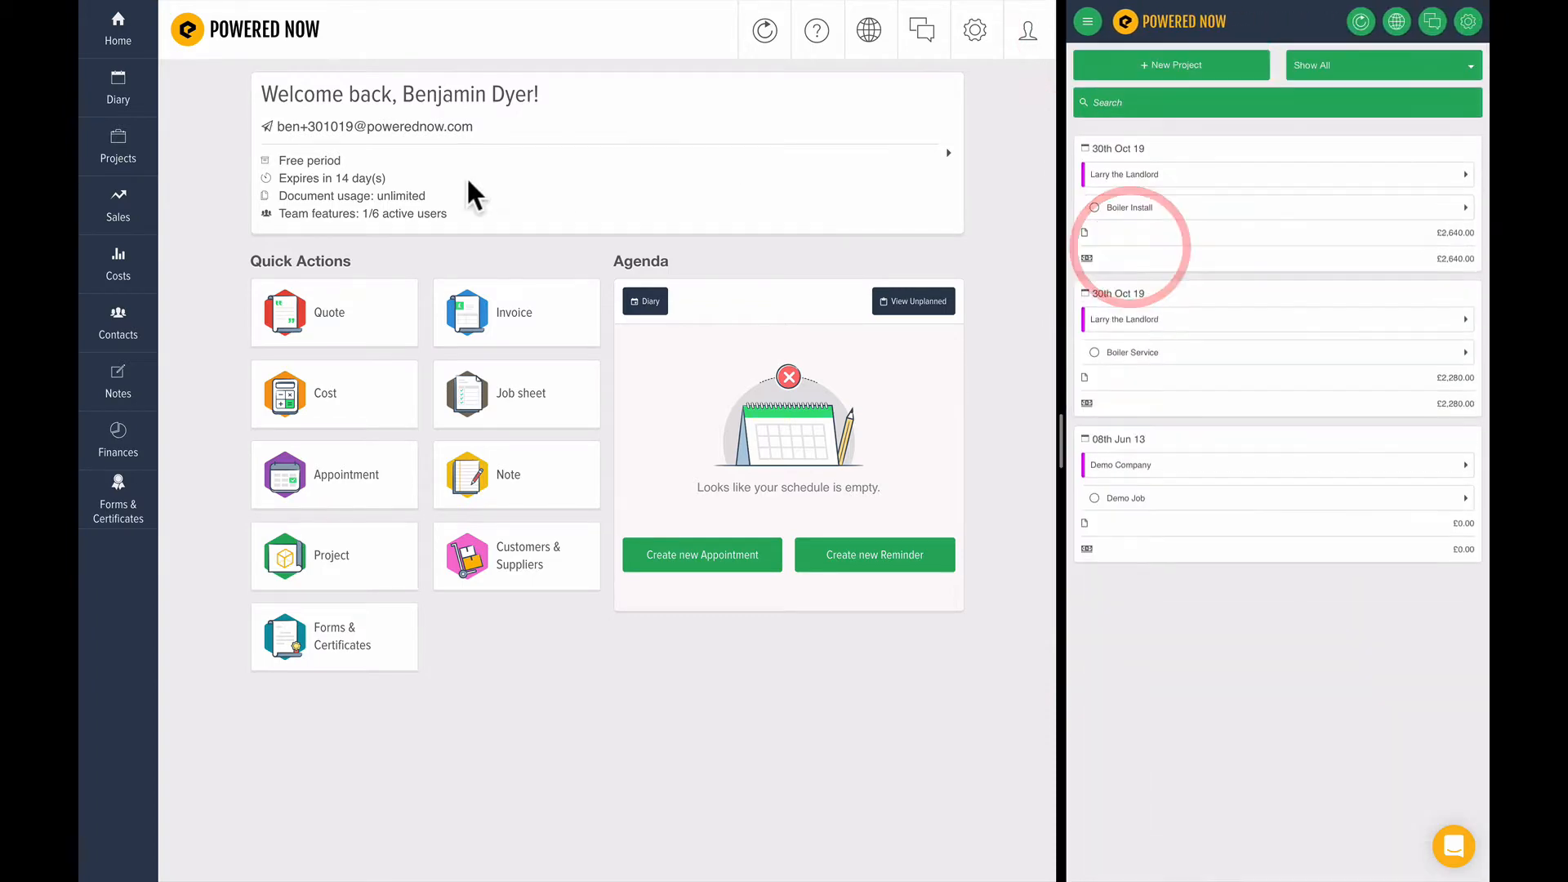
{"action": "left_click", "coordinate": [118, 155]}
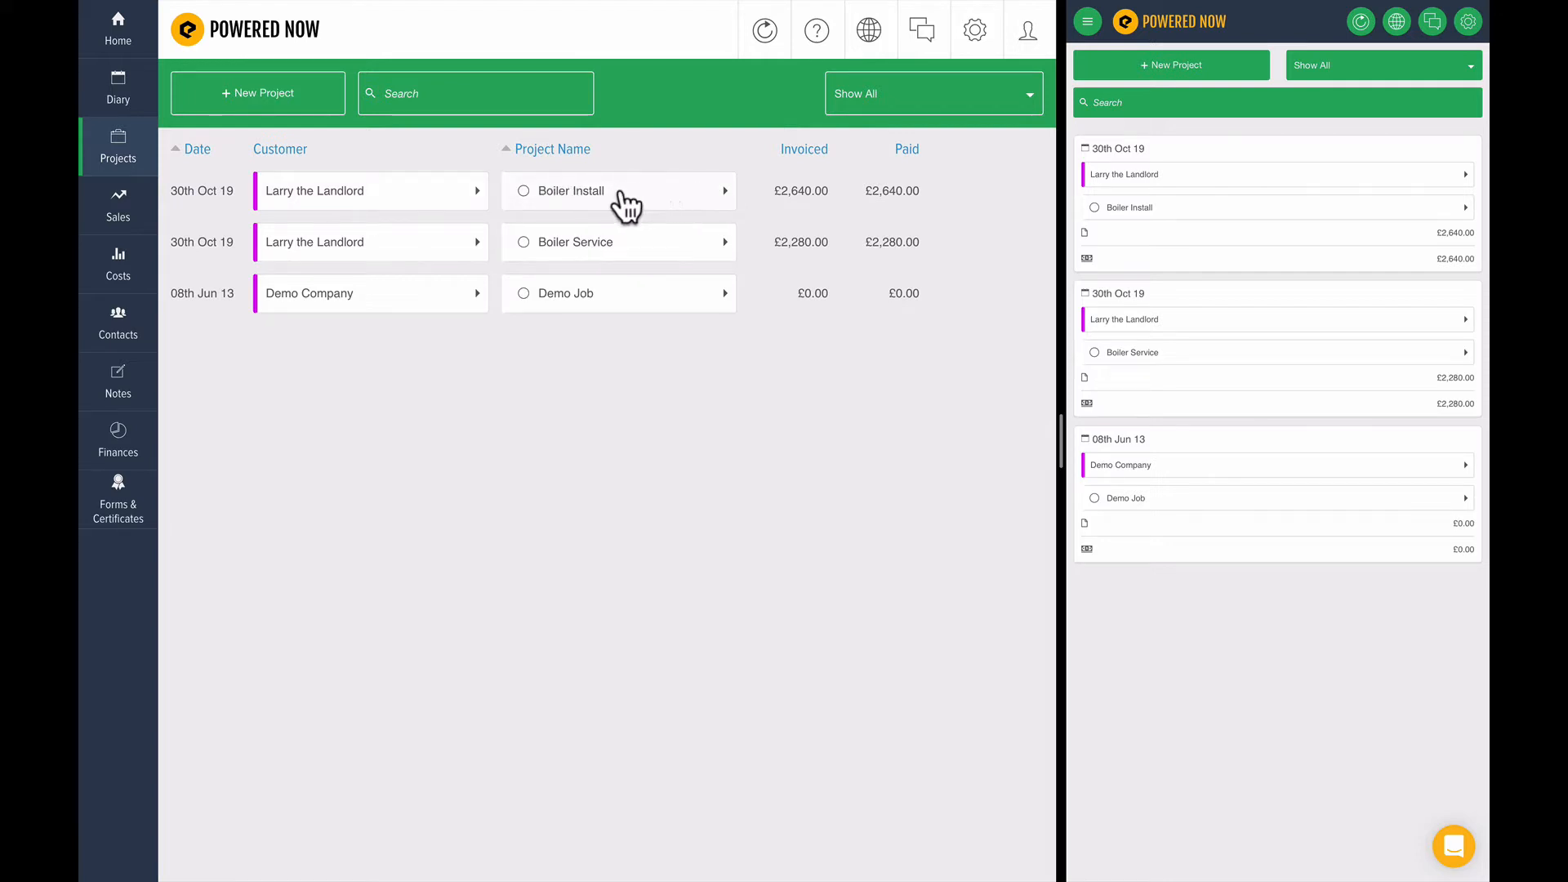
Open the Boiler Install project in the desktop view and look through its timeline.
{"action": "left_click", "coordinate": [620, 191]}
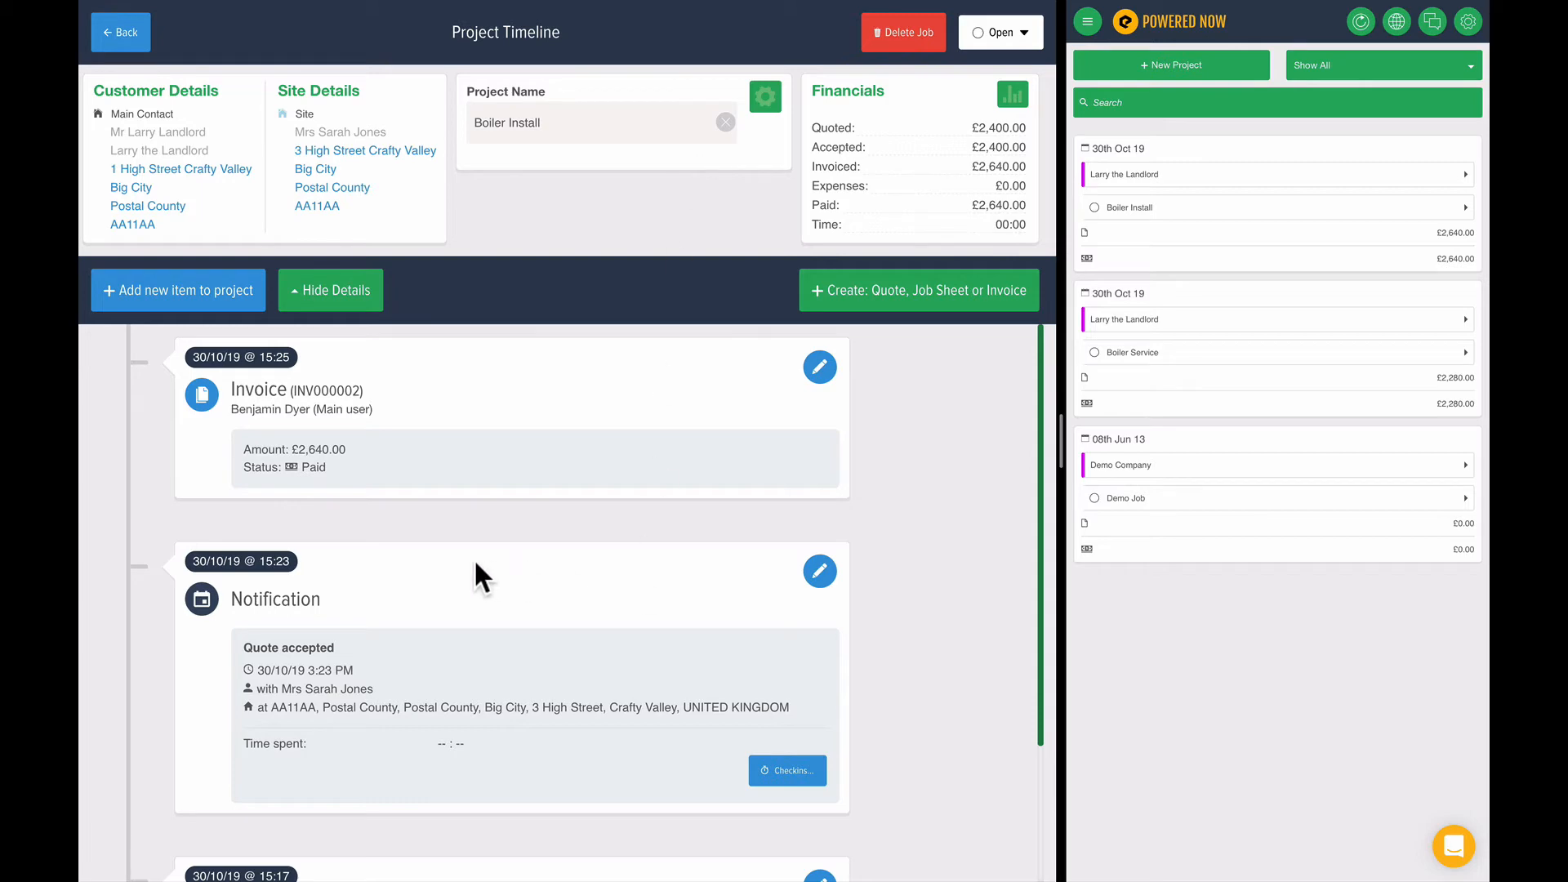
{"action": "scroll", "coordinate": [476, 563], "scroll_direction": "down", "scroll_amount": 6}
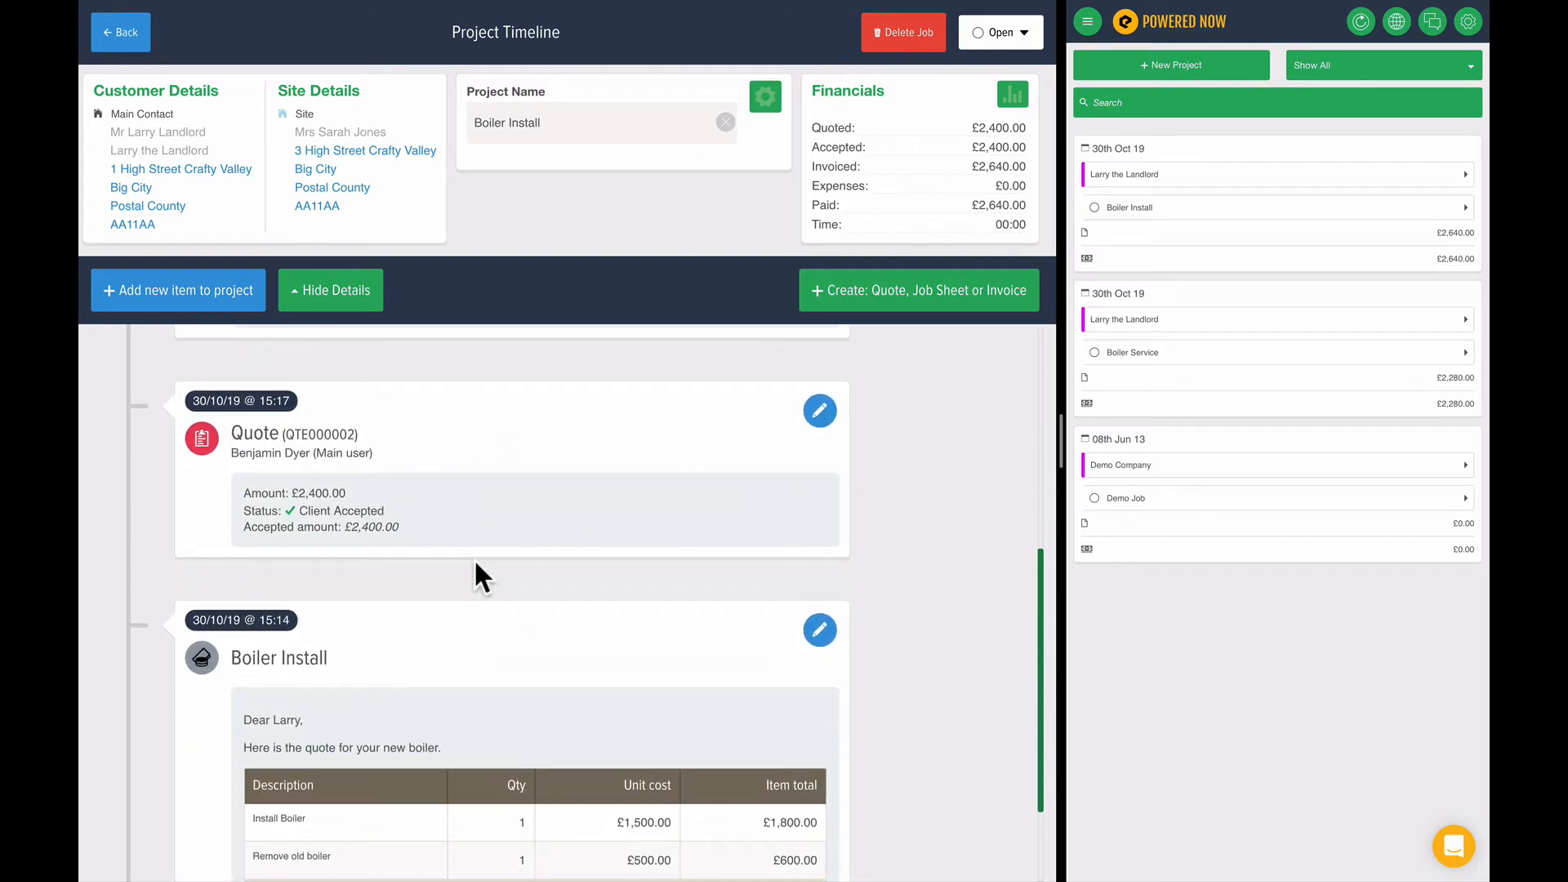
{"action": "scroll", "coordinate": [475, 564], "scroll_direction": "up", "scroll_amount": 5}
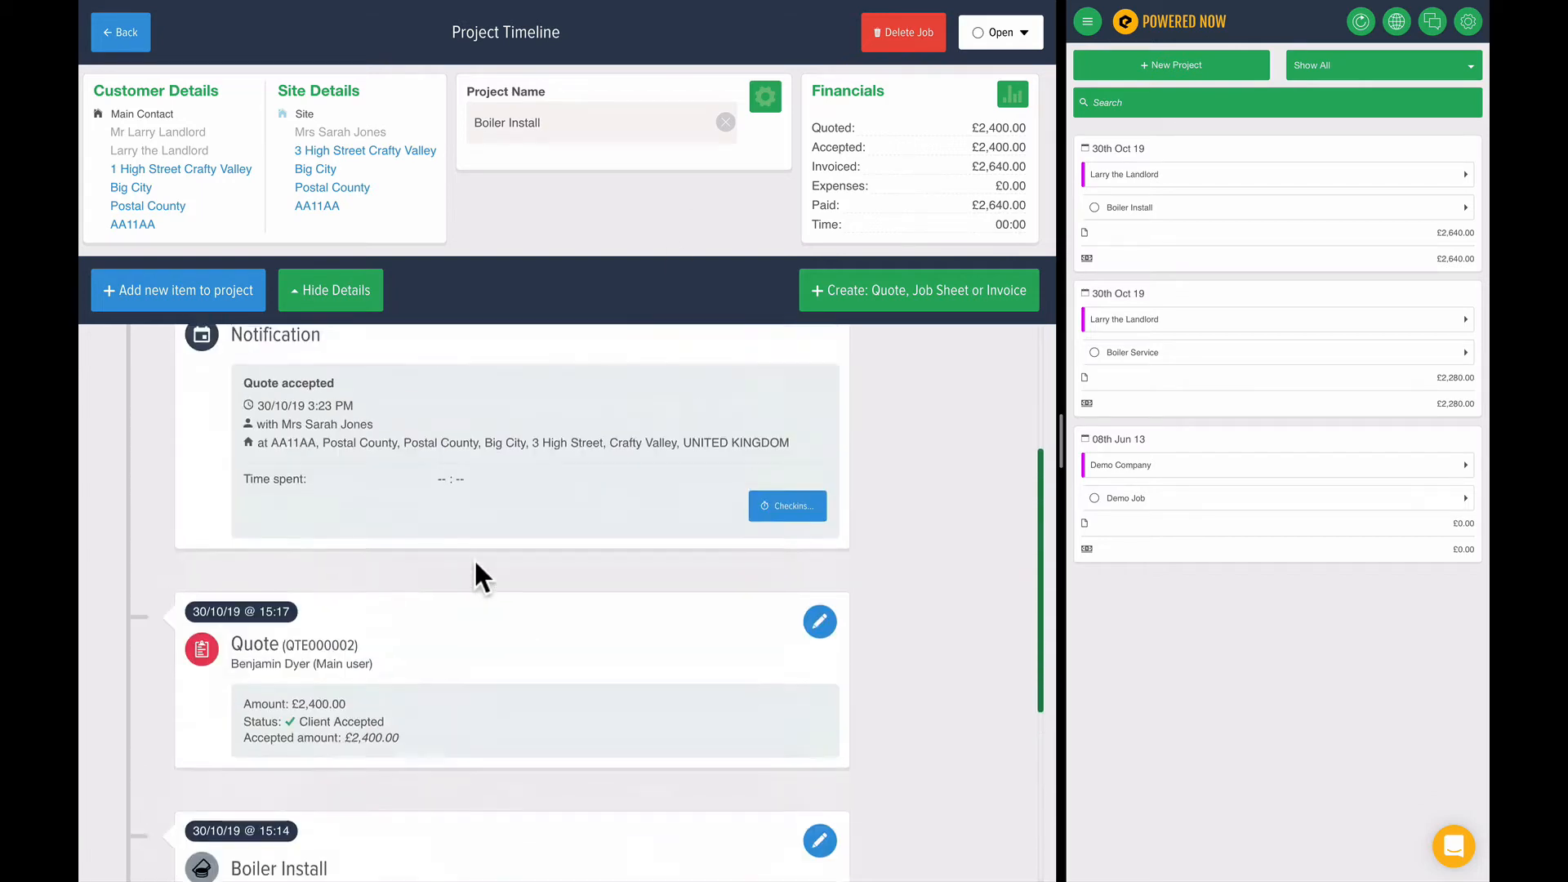
{"action": "scroll", "coordinate": [475, 563], "scroll_direction": "down", "scroll_amount": 4}
{"action": "scroll", "coordinate": [476, 563], "scroll_direction": "down", "scroll_amount": 2}
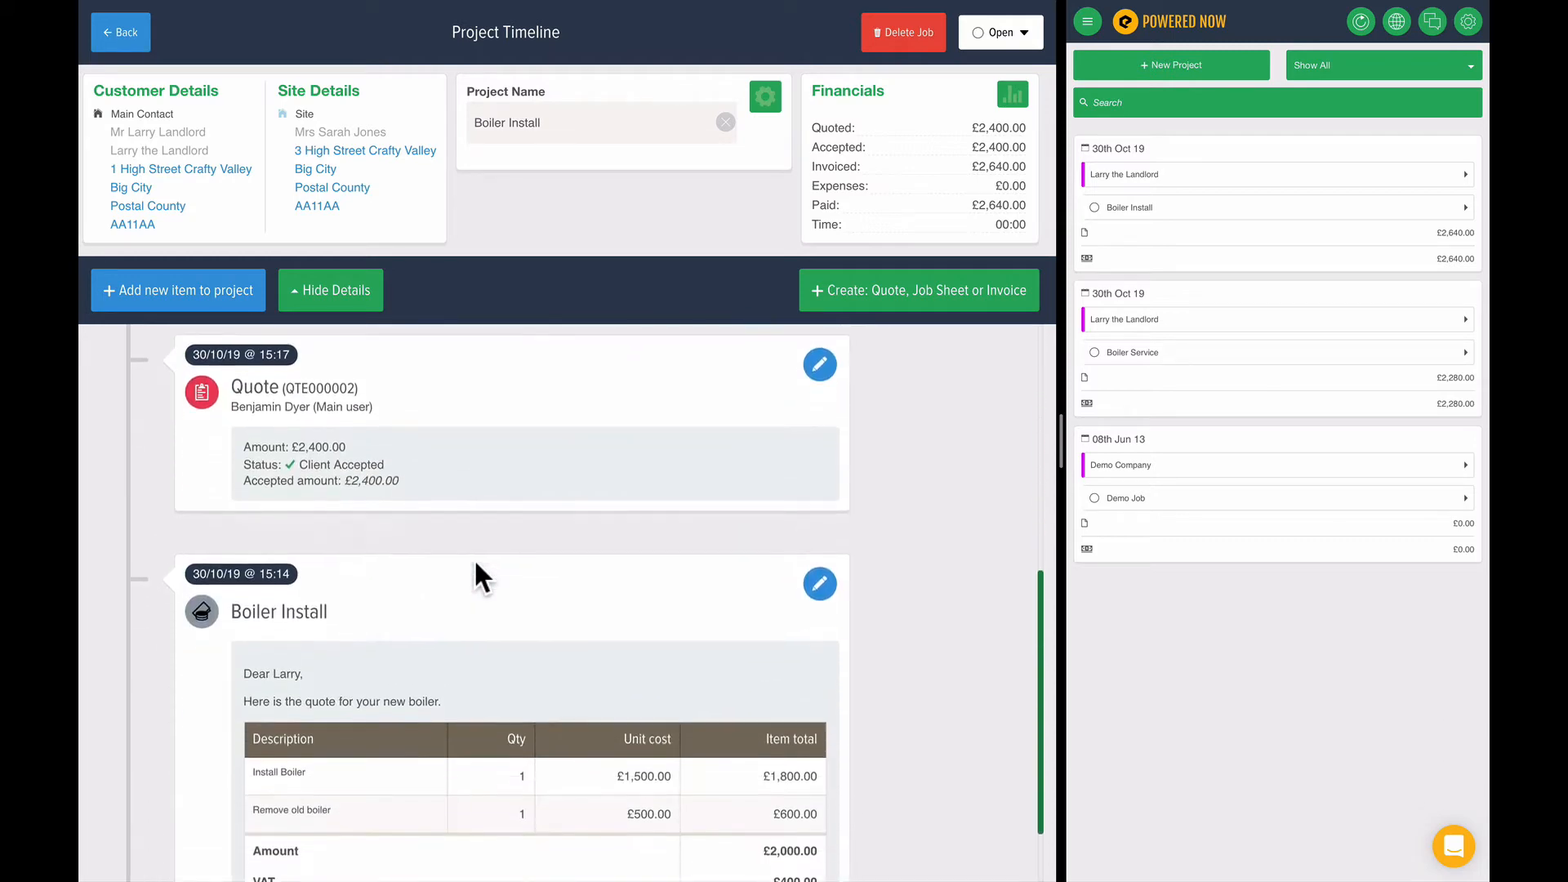
{"action": "scroll", "coordinate": [475, 563], "scroll_direction": "up", "scroll_amount": 7}
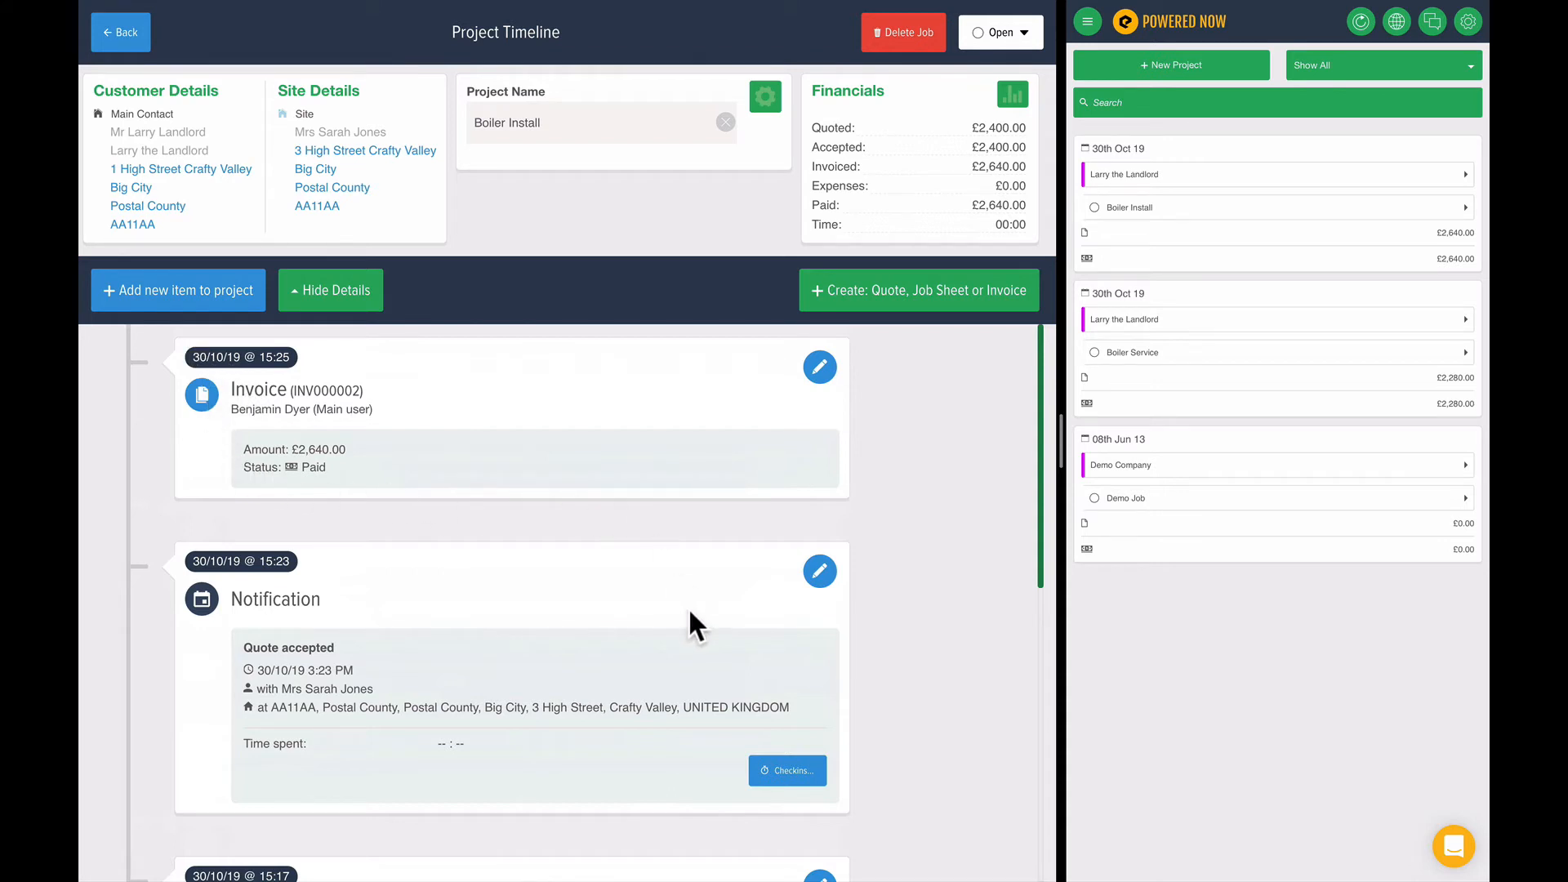
View the paid invoice from the Boiler Install timeline and return to the timeline.
{"action": "left_click", "coordinate": [819, 380]}
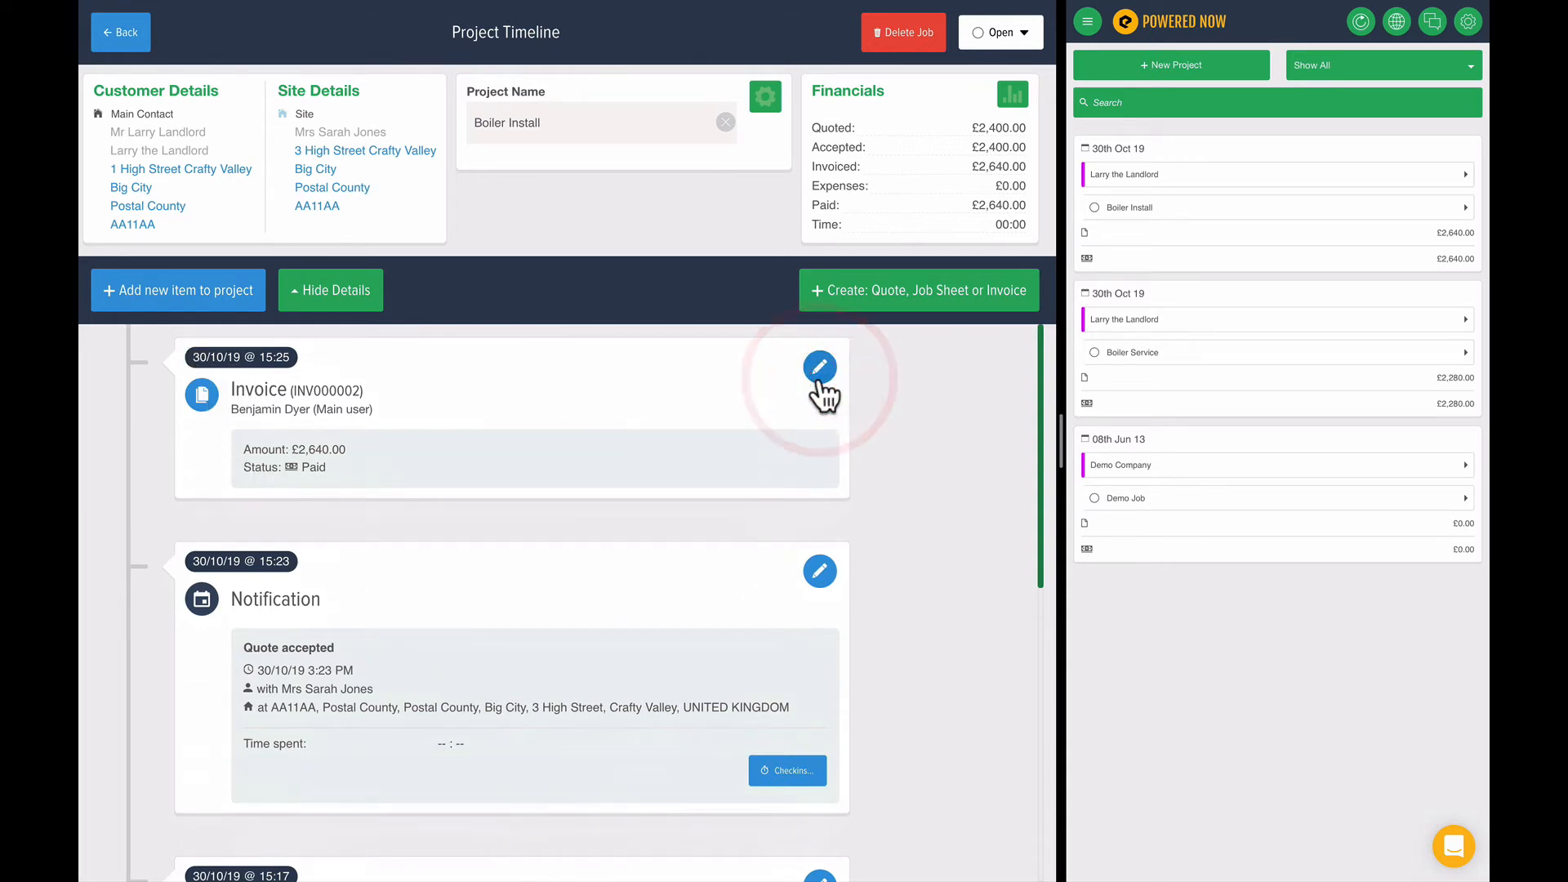
{"action": "left_click", "coordinate": [816, 377]}
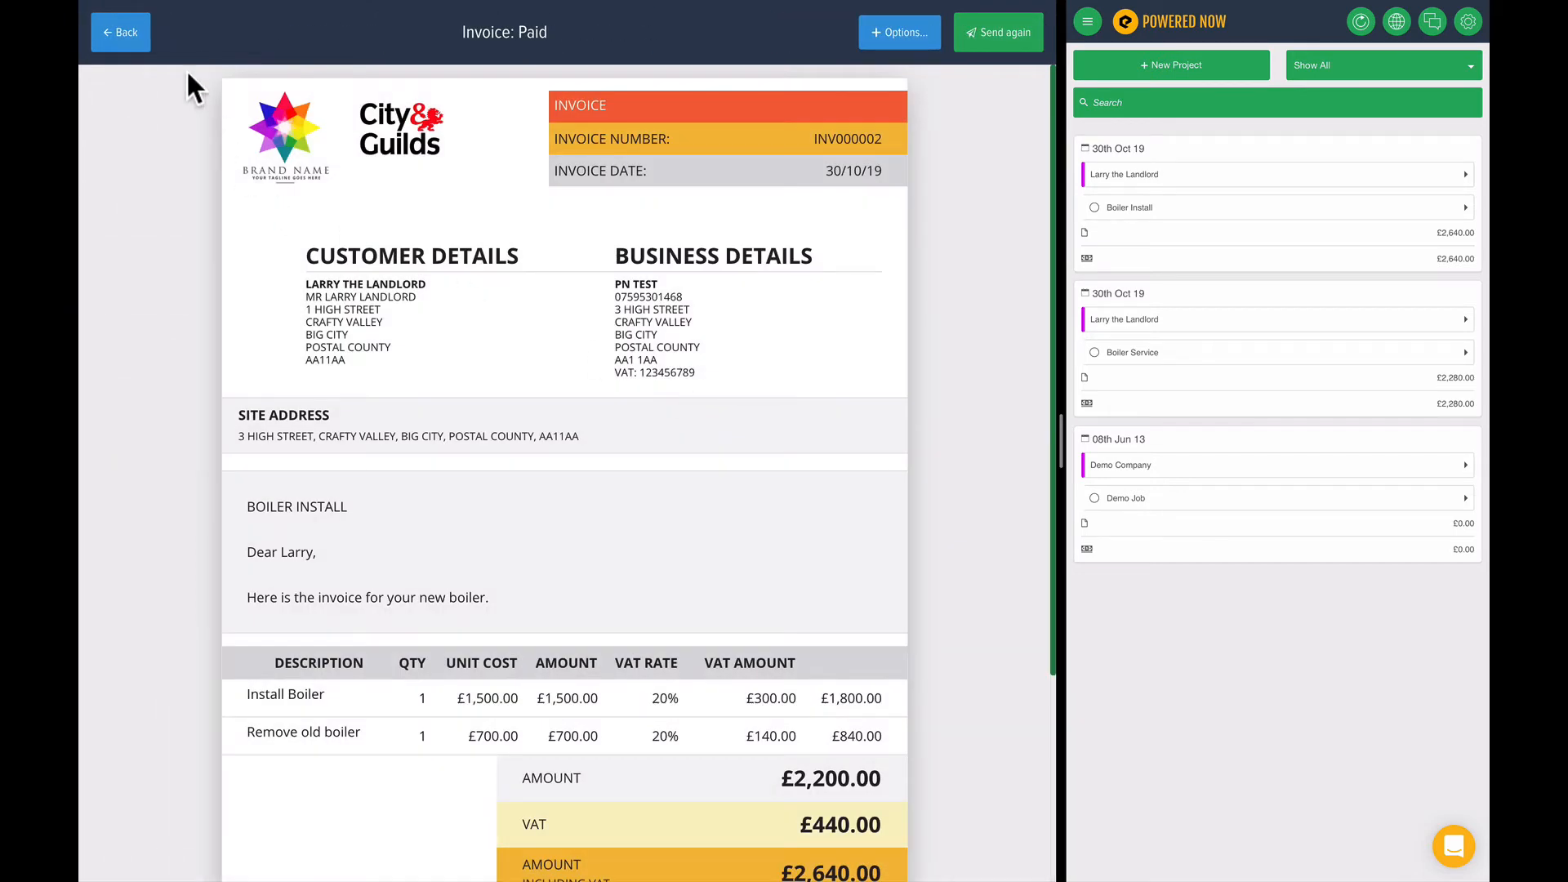
{"action": "left_click", "coordinate": [131, 37]}
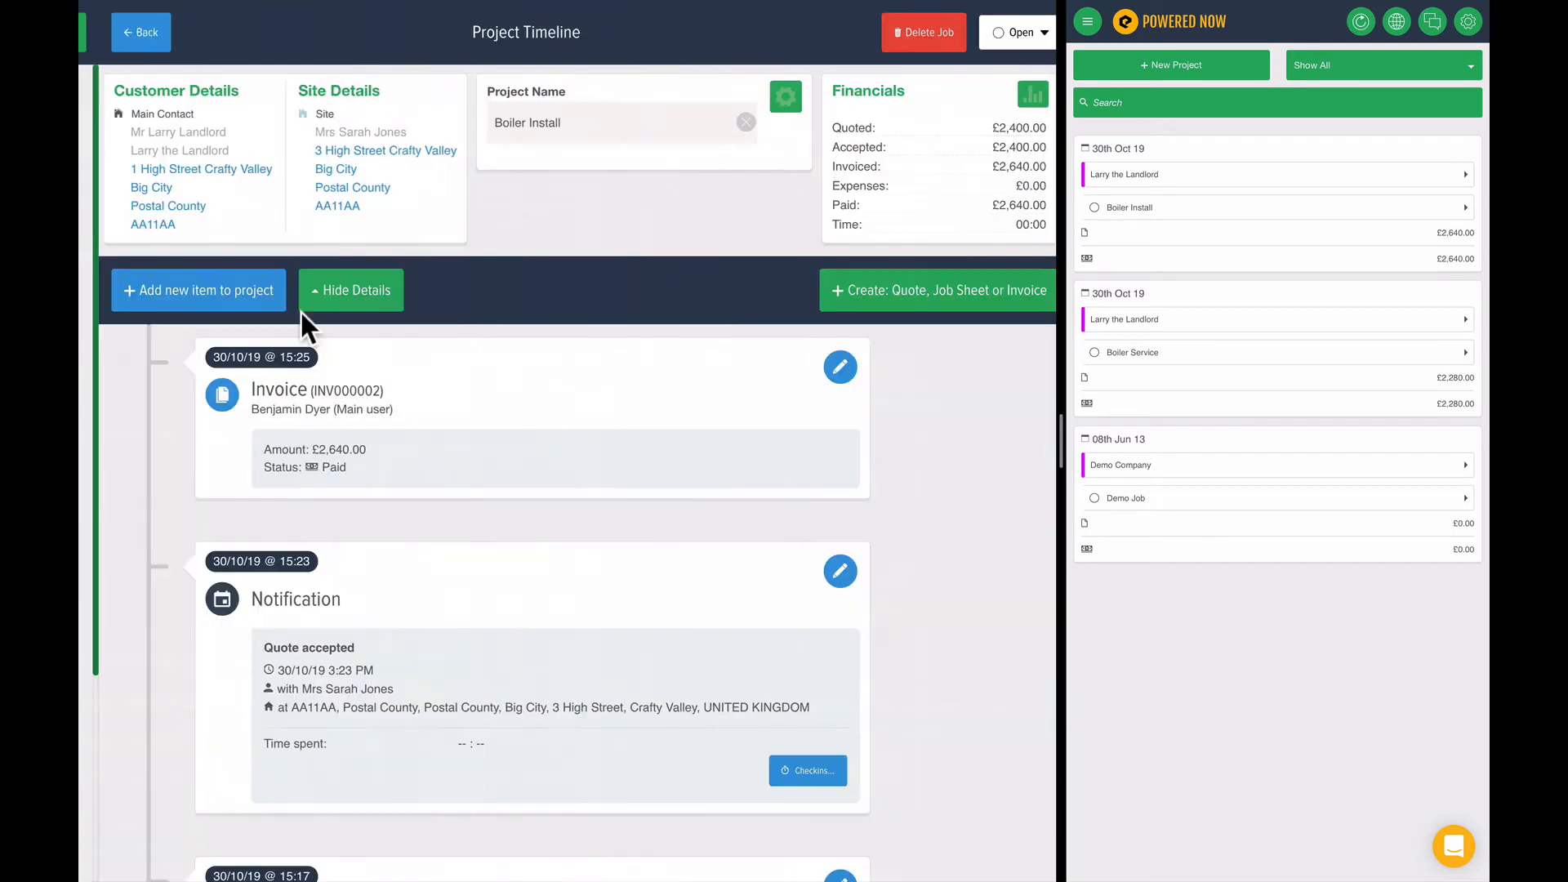
Examine the quote acceptance notification, the quote and the pricing entry on the Boiler Install timeline.
{"action": "scroll", "coordinate": [452, 611], "scroll_direction": "down", "scroll_amount": 3}
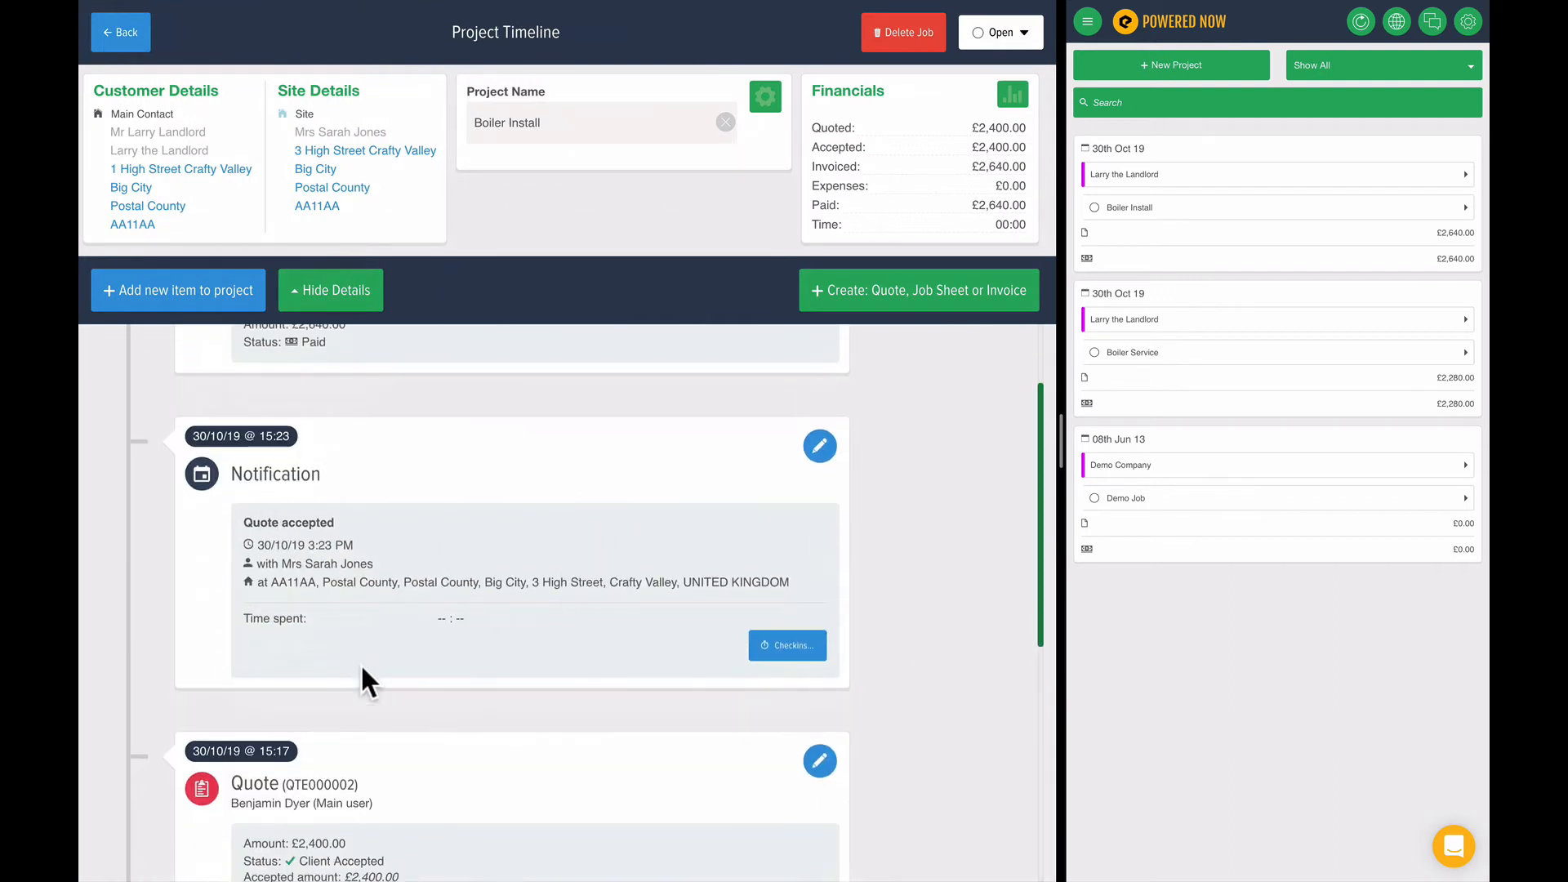
{"action": "scroll", "coordinate": [395, 781], "scroll_direction": "down", "scroll_amount": 5}
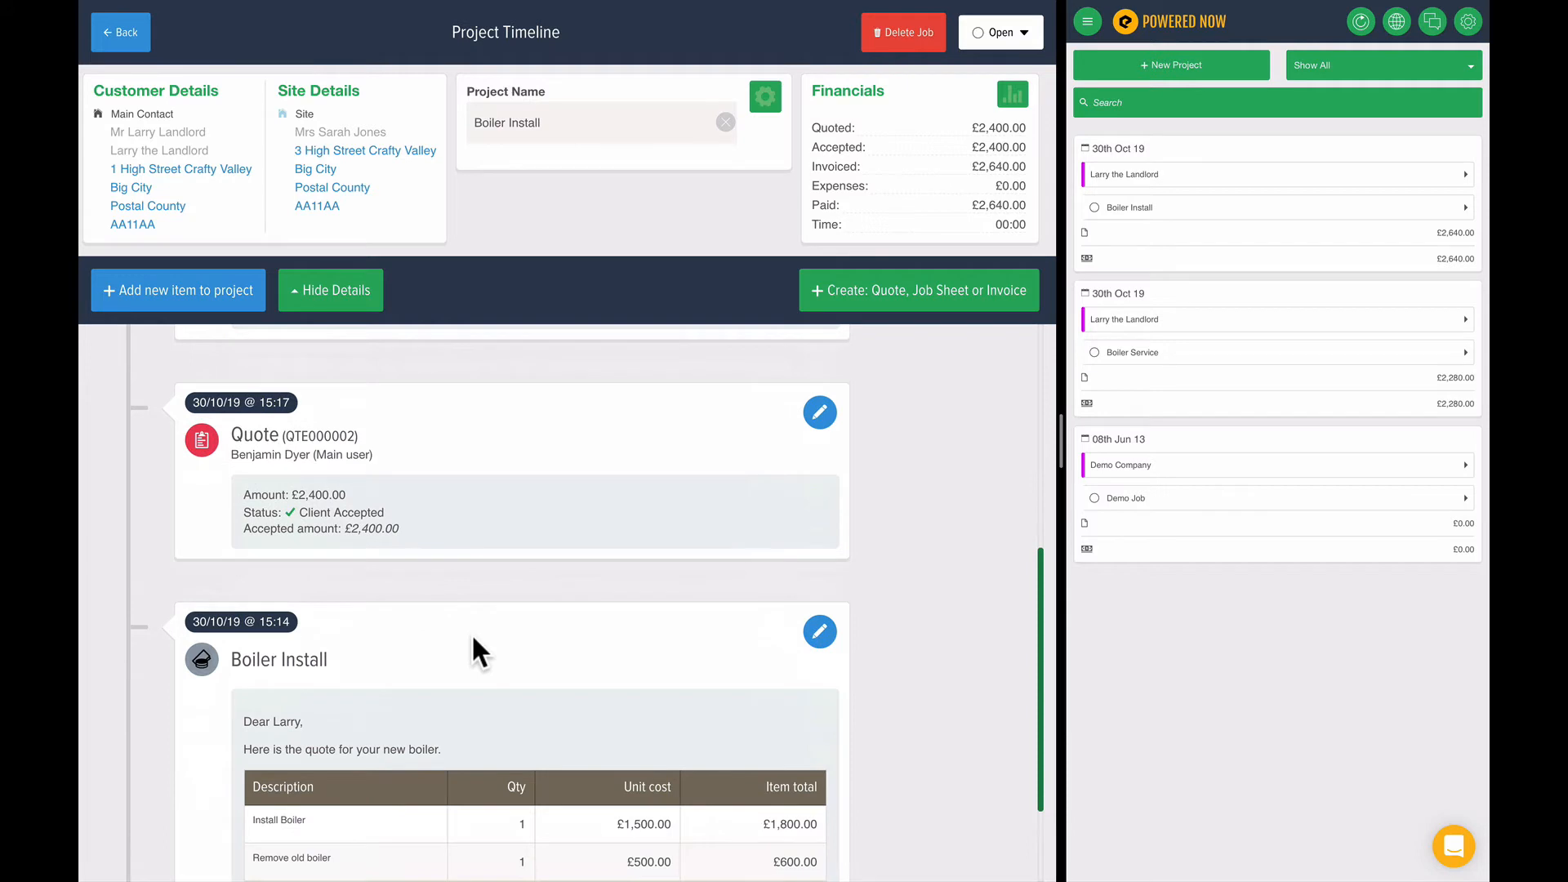
{"action": "scroll", "coordinate": [472, 634], "scroll_direction": "down", "scroll_amount": 2}
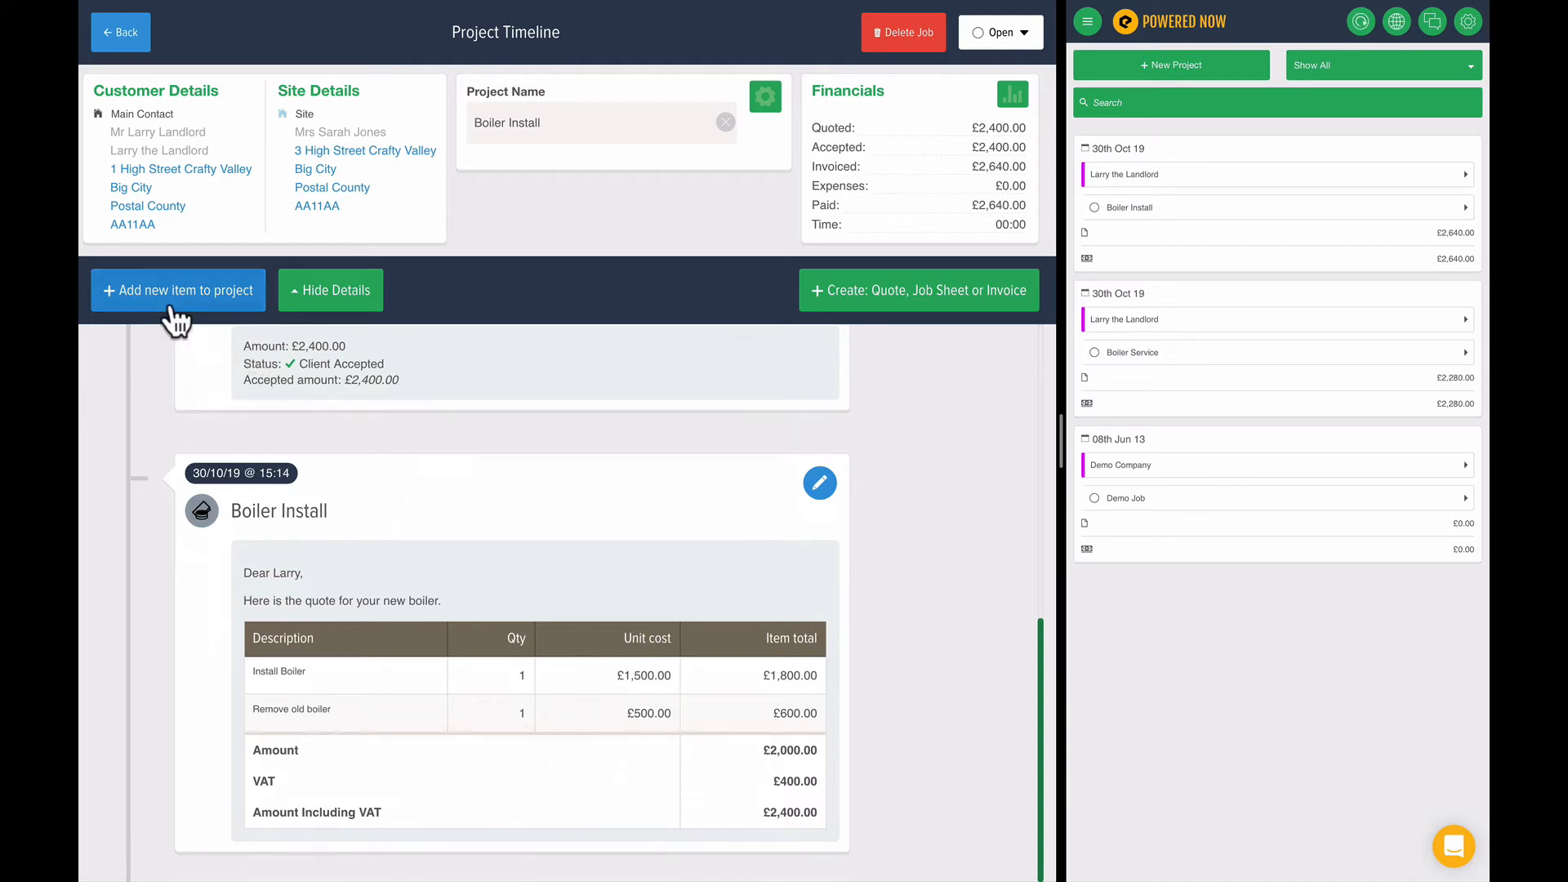
{"action": "scroll", "coordinate": [258, 443], "scroll_direction": "up", "scroll_amount": 5}
{"action": "scroll", "coordinate": [256, 442], "scroll_direction": "up", "scroll_amount": 2}
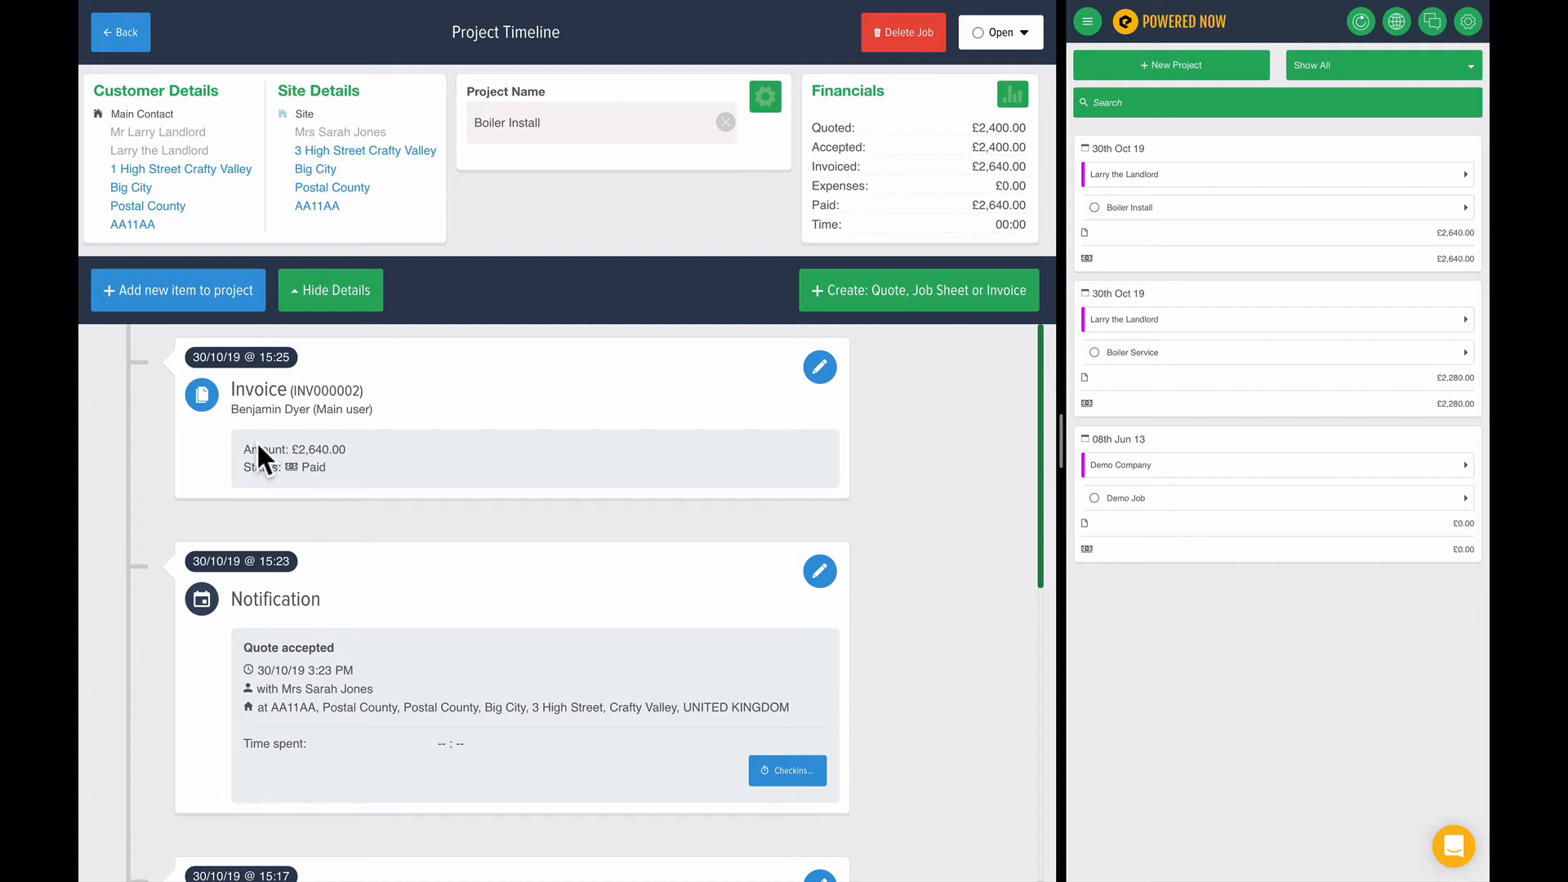
{"action": "scroll", "coordinate": [412, 506], "scroll_direction": "down", "scroll_amount": 2}
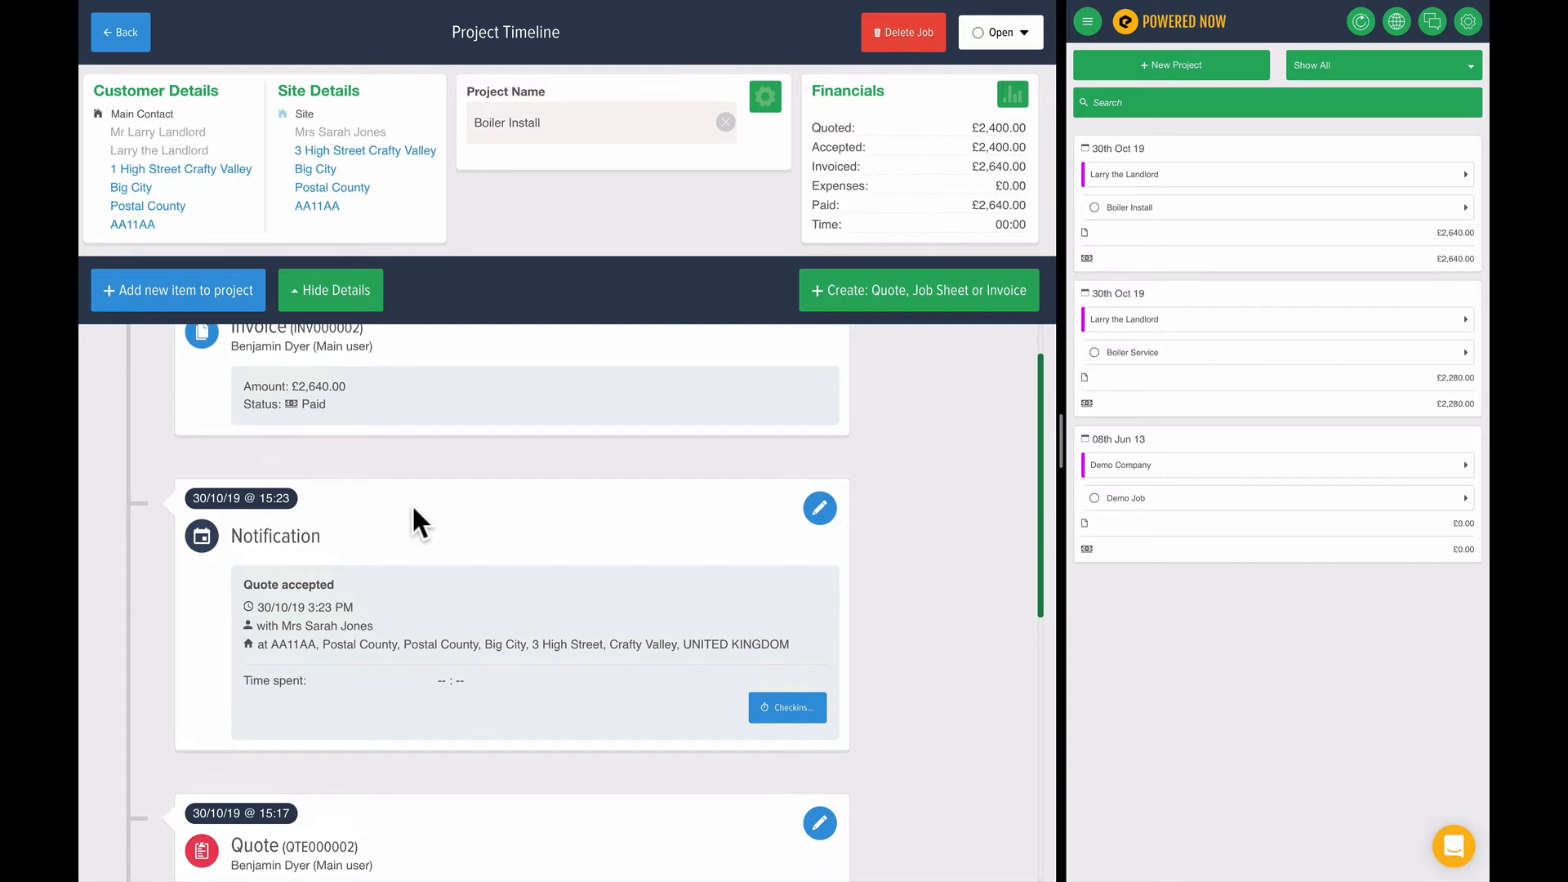
{"action": "scroll", "coordinate": [412, 503], "scroll_direction": "up", "scroll_amount": 2}
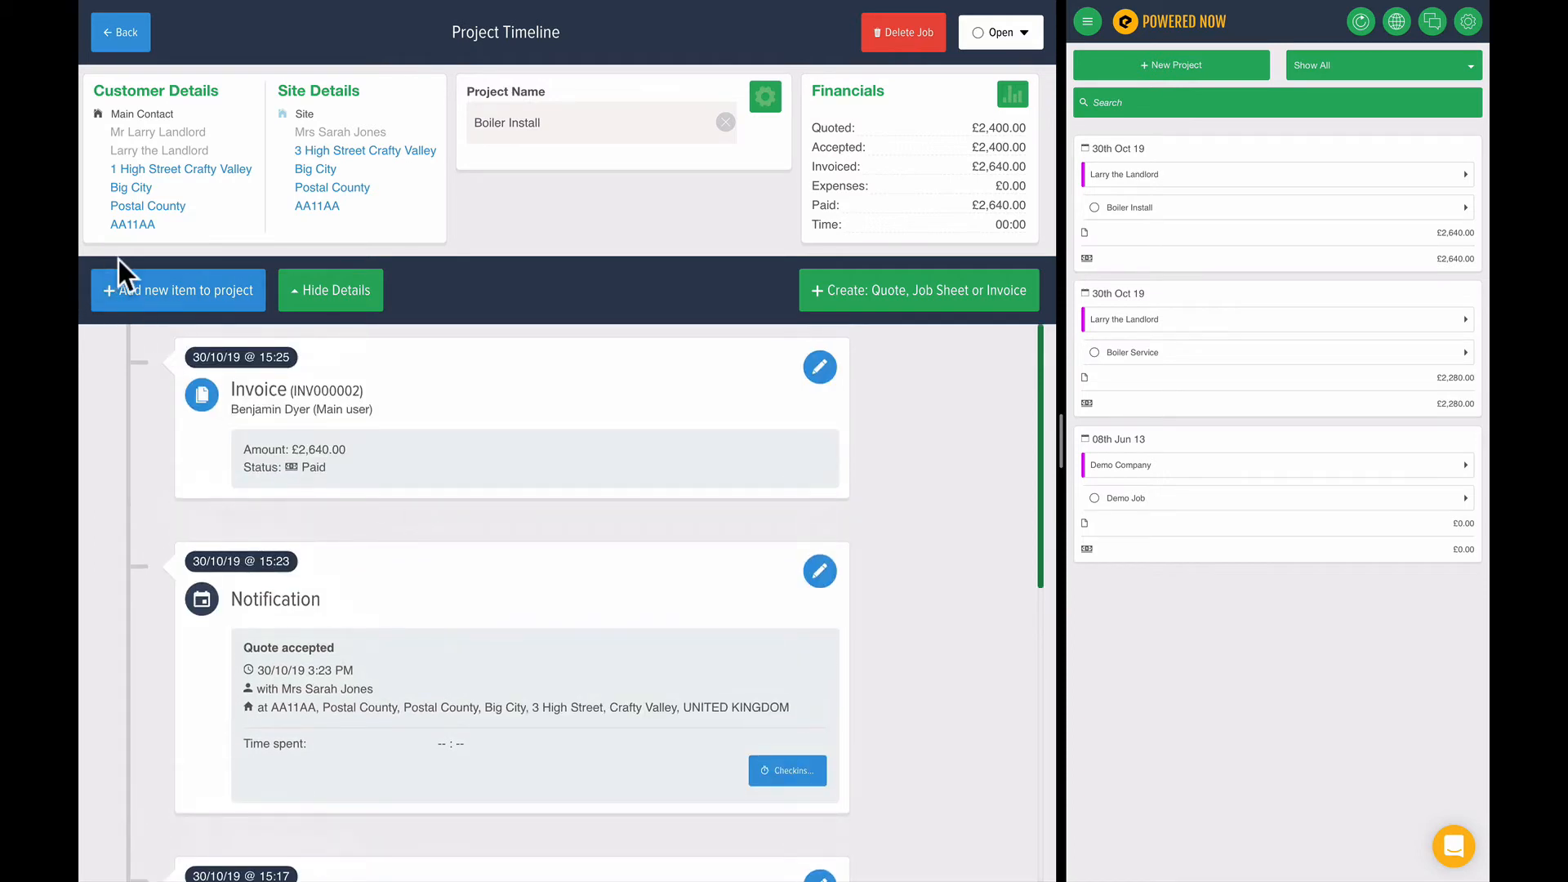
Add a note titled "She has a dog" with the text "its big, and it bites" to the Boiler Install project.
{"action": "left_click", "coordinate": [142, 289]}
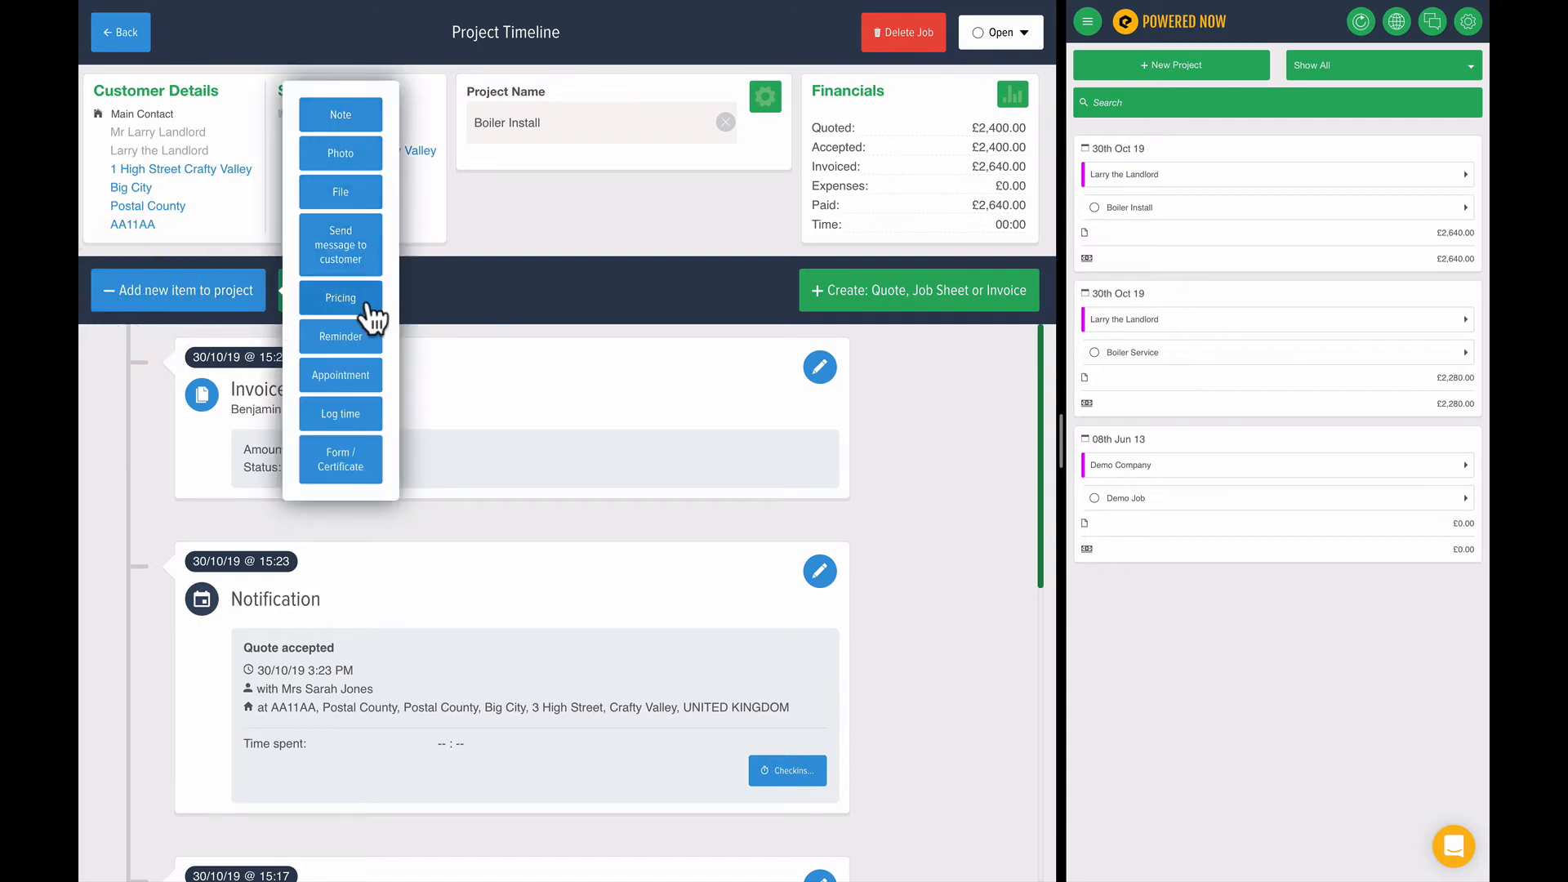
{"action": "left_click", "coordinate": [358, 116]}
{"action": "left_click", "coordinate": [385, 139]}
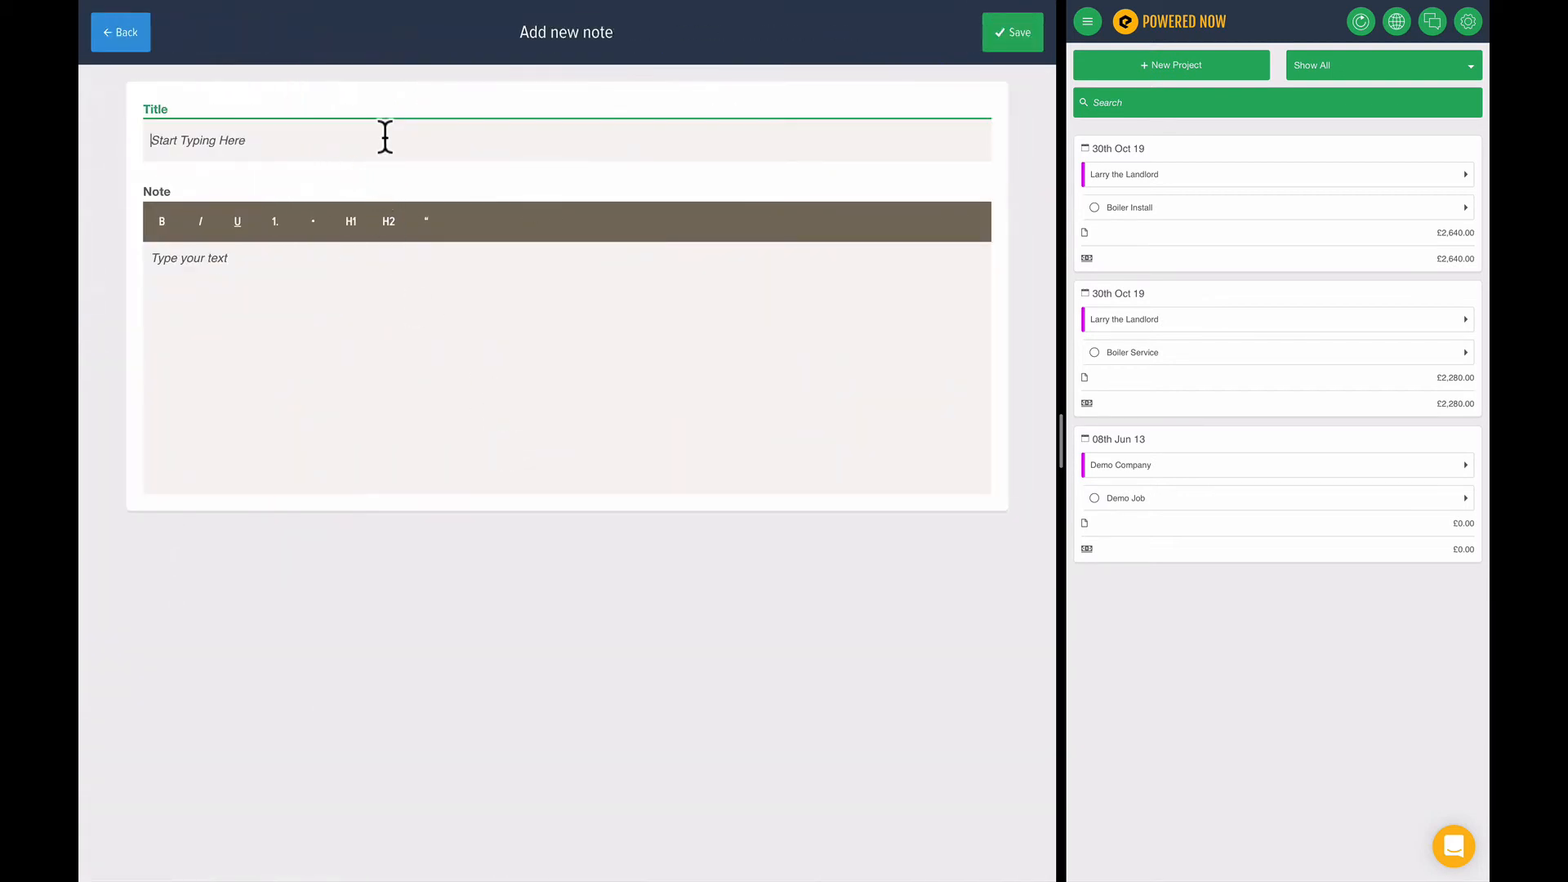
{"action": "type", "text": "She has a dog"}
{"action": "key", "text": "Tab"}
{"action": "type", "text": "its "}
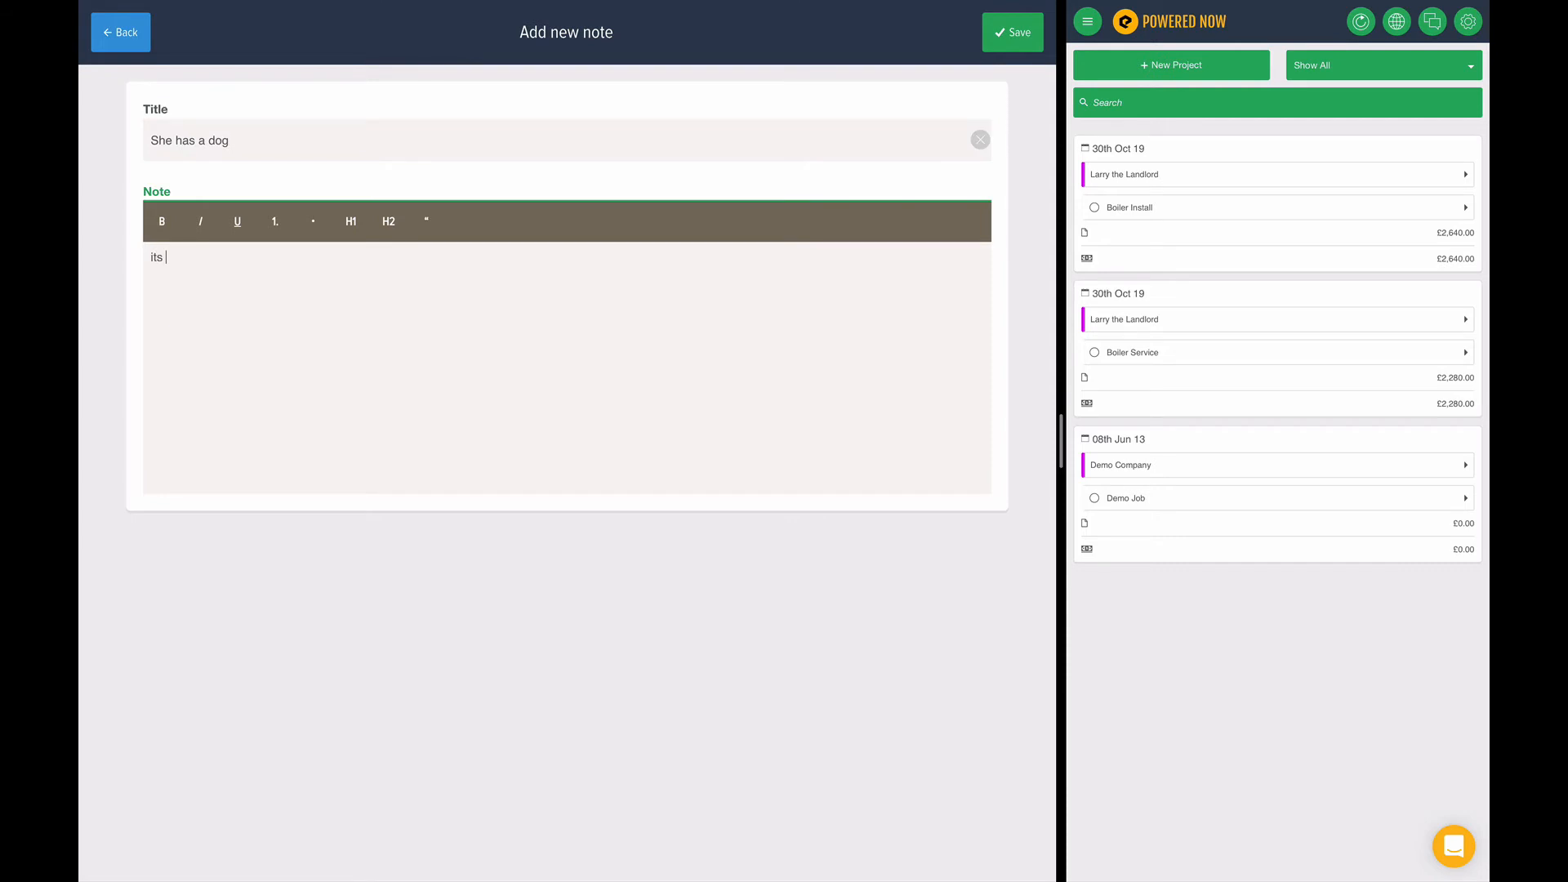
{"action": "type", "text": "big, and it bites"}
{"action": "left_click", "coordinate": [1027, 32]}
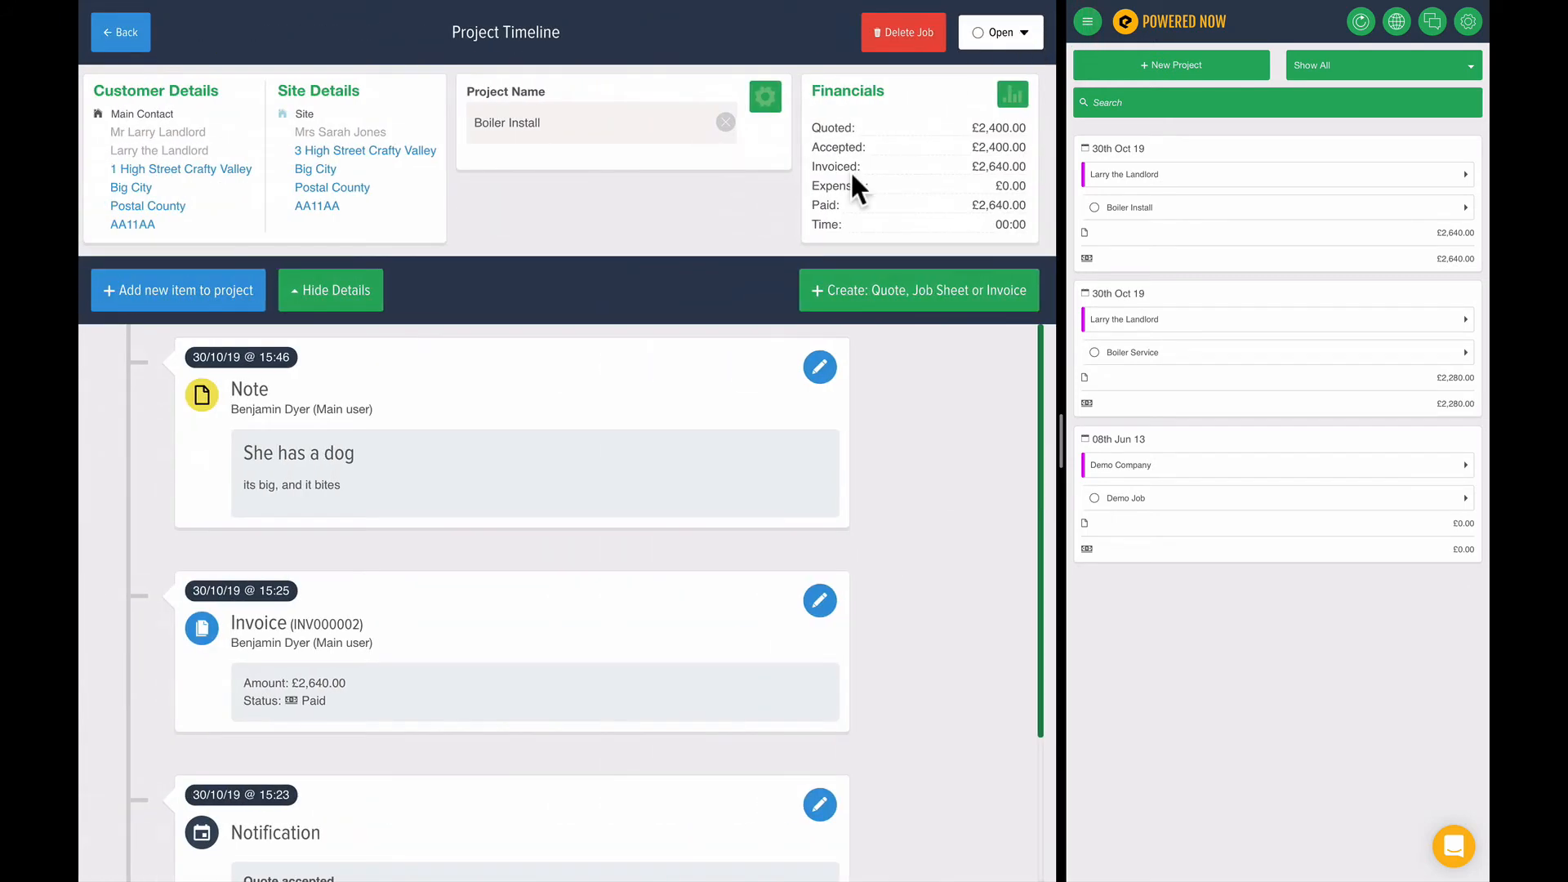
Add a photo item with the uploaded brand logo image to the Boiler Install project and check it on the timeline.
{"action": "left_click", "coordinate": [155, 311]}
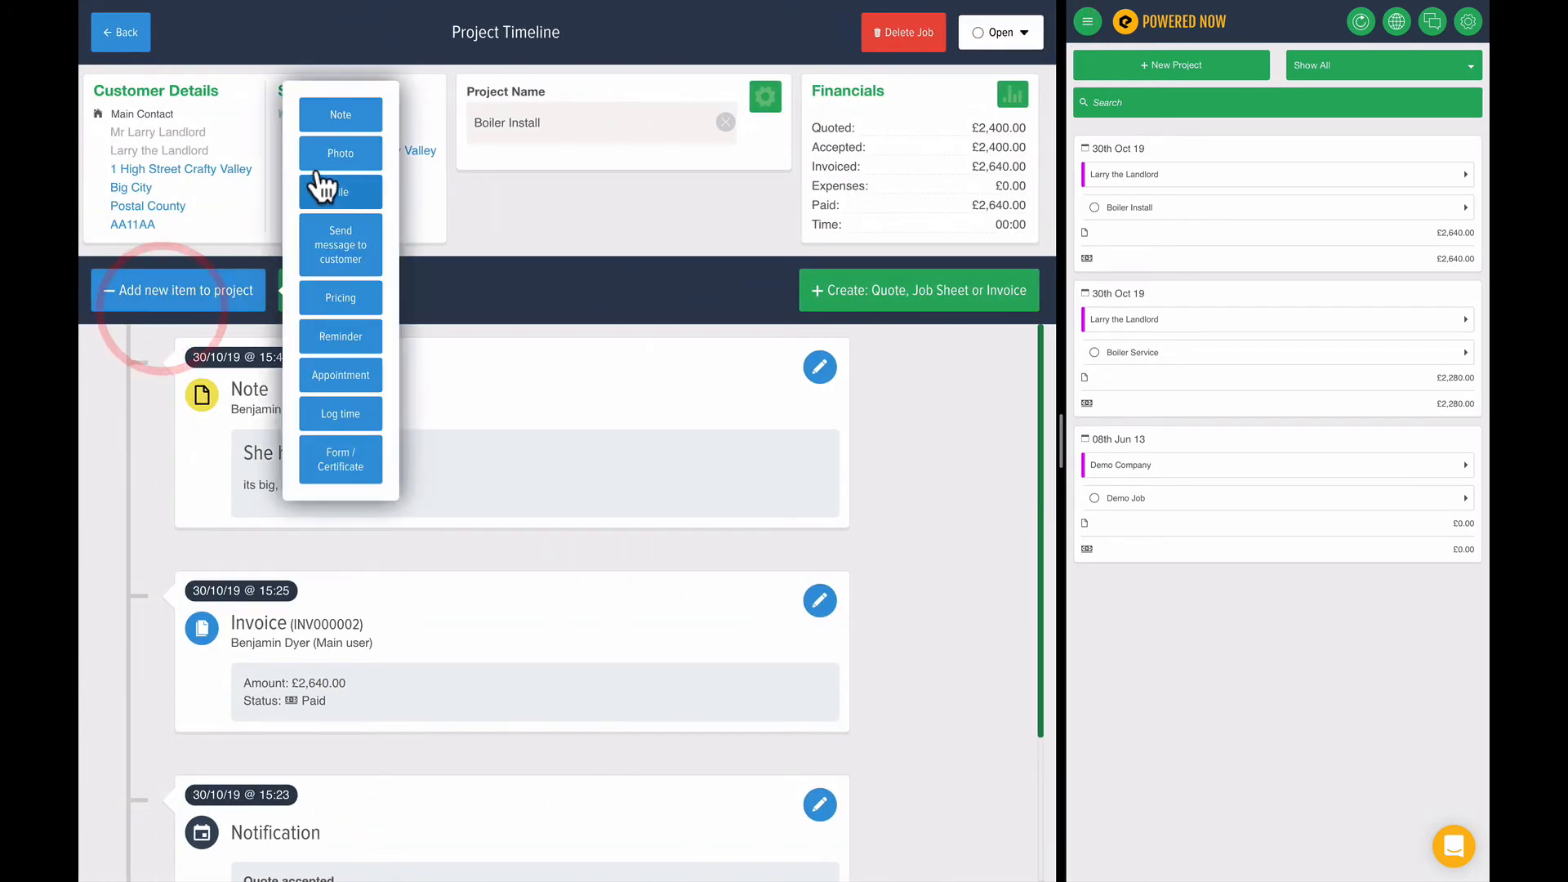
{"action": "left_click", "coordinate": [340, 152]}
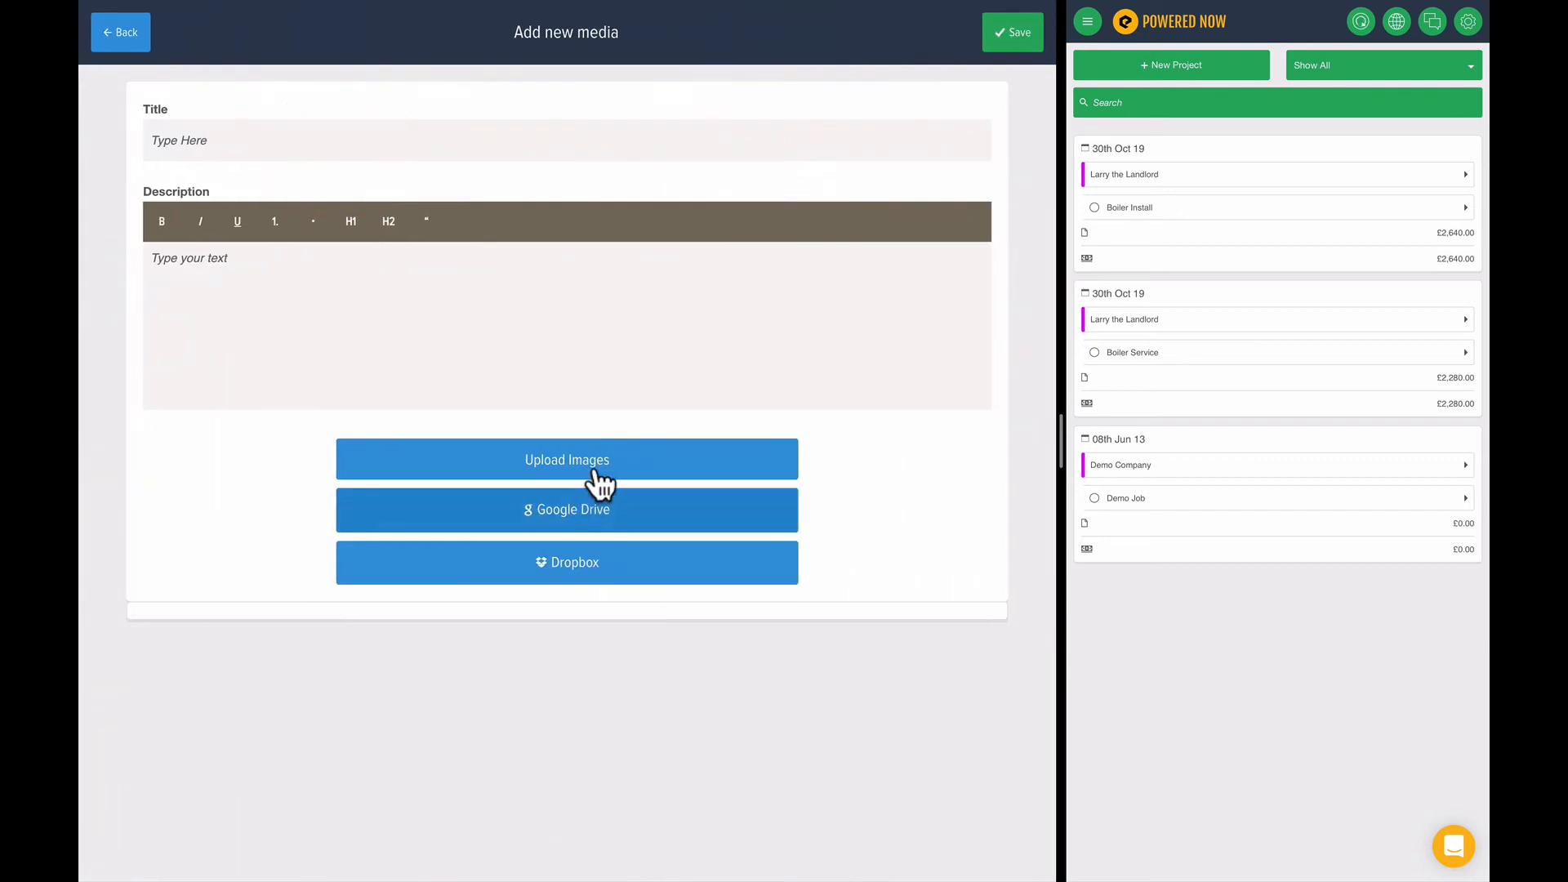
{"action": "left_click", "coordinate": [611, 455]}
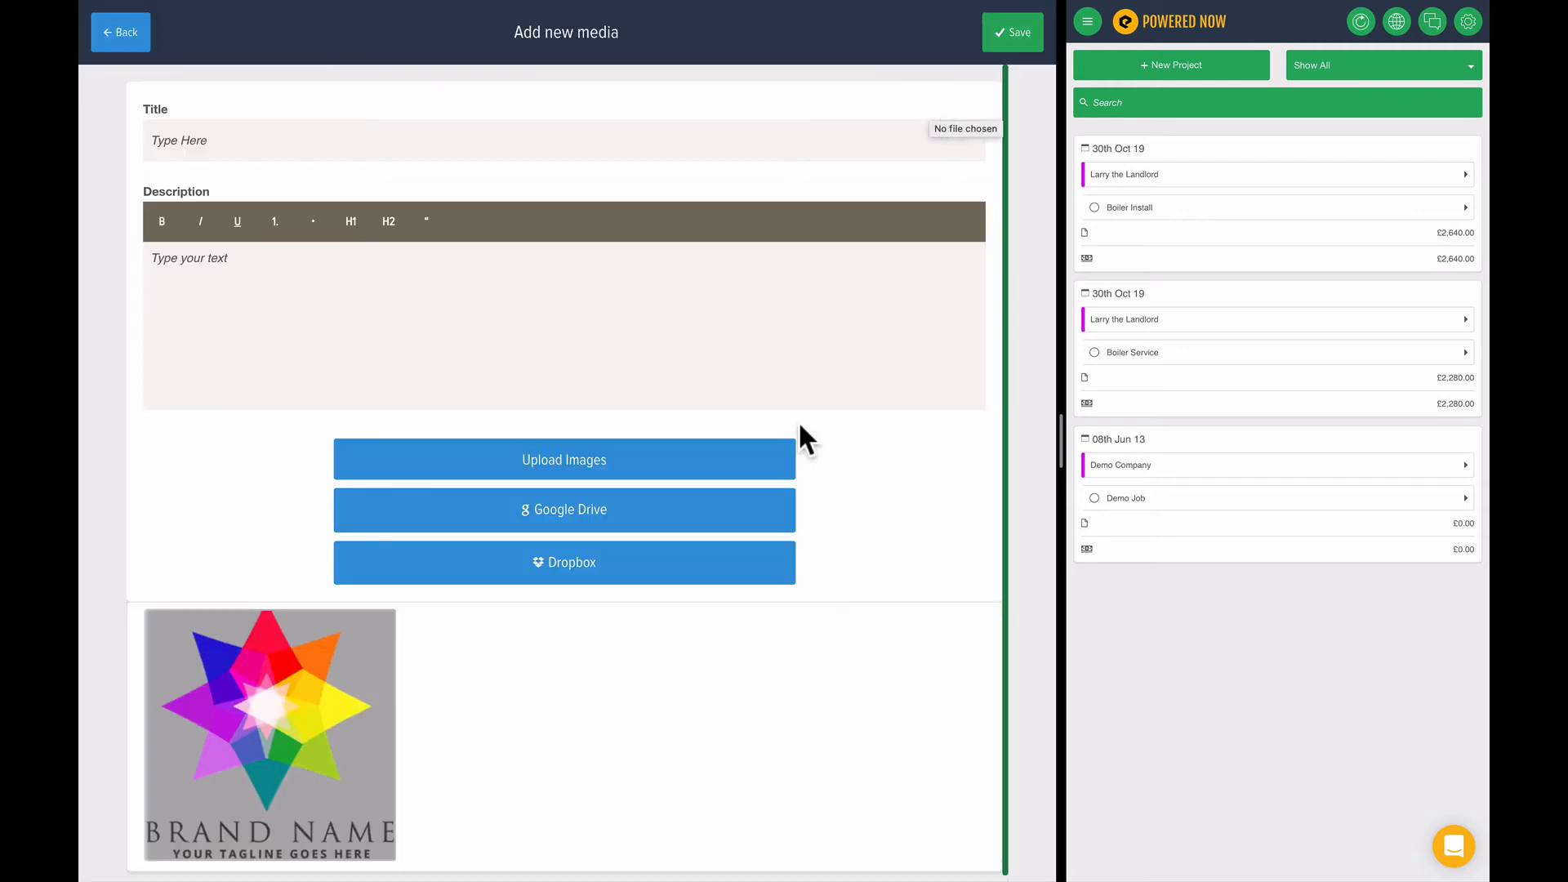
{"action": "left_click", "coordinate": [1031, 32]}
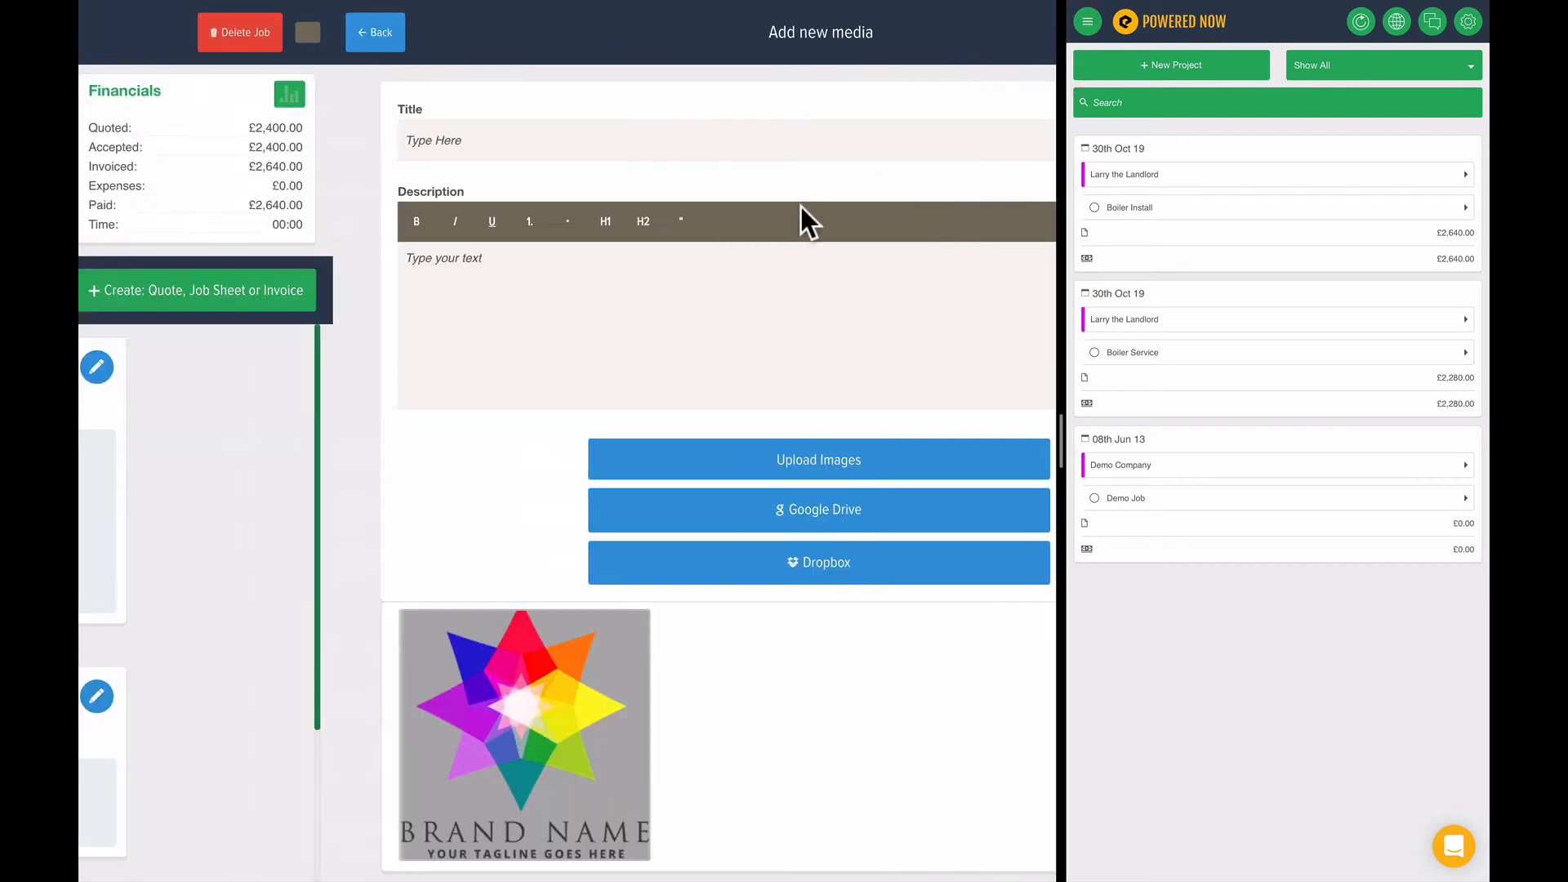
{"action": "scroll", "coordinate": [610, 512], "scroll_direction": "down", "scroll_amount": 3}
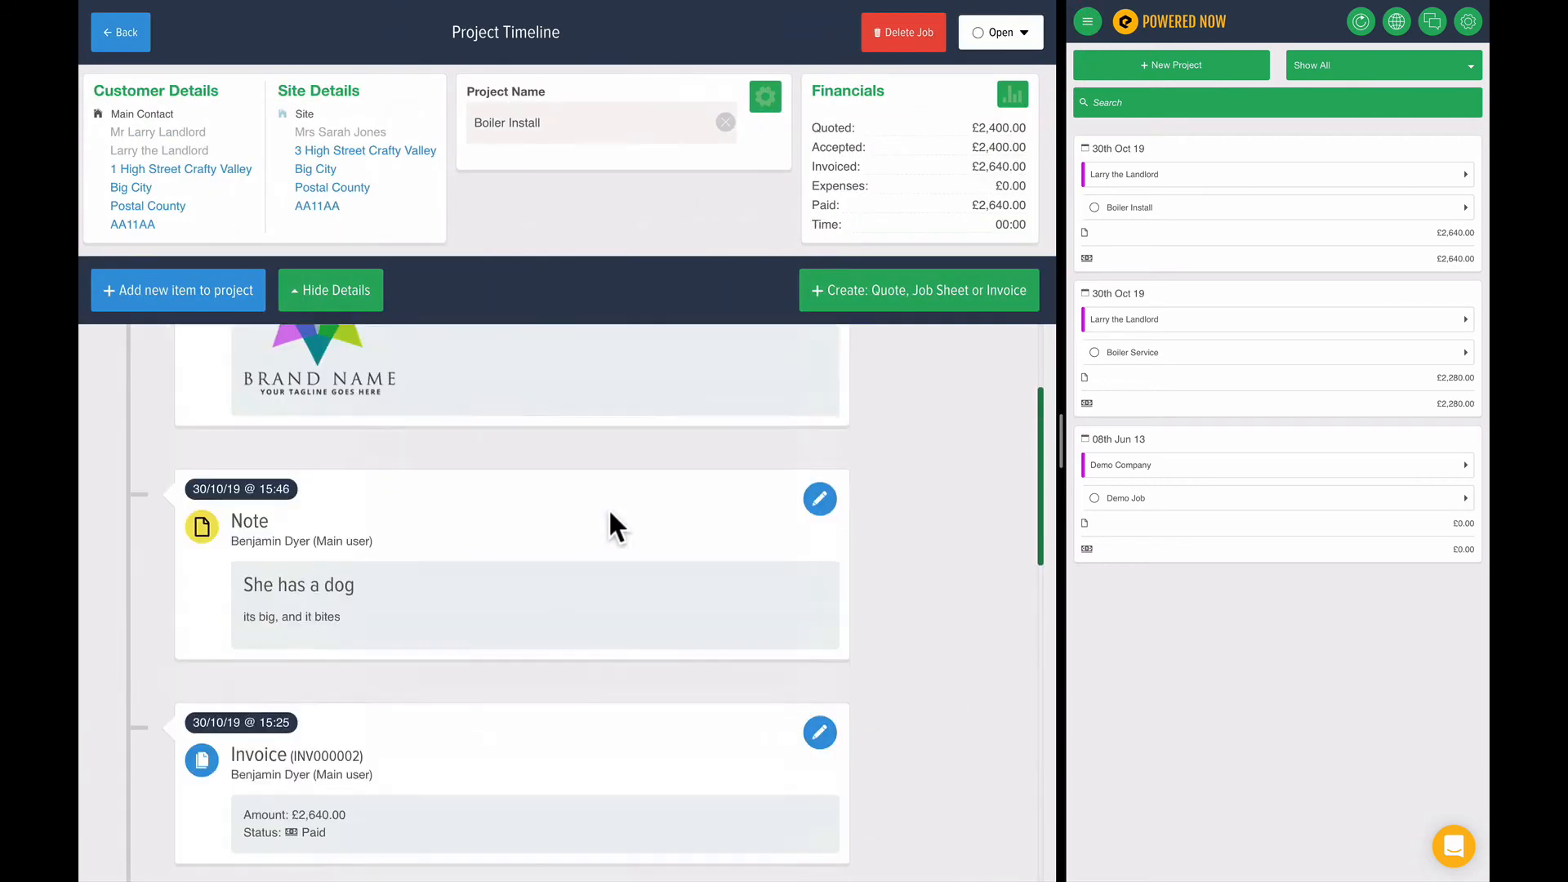
{"action": "scroll", "coordinate": [609, 512], "scroll_direction": "up", "scroll_amount": 3}
{"action": "left_click", "coordinate": [191, 304]}
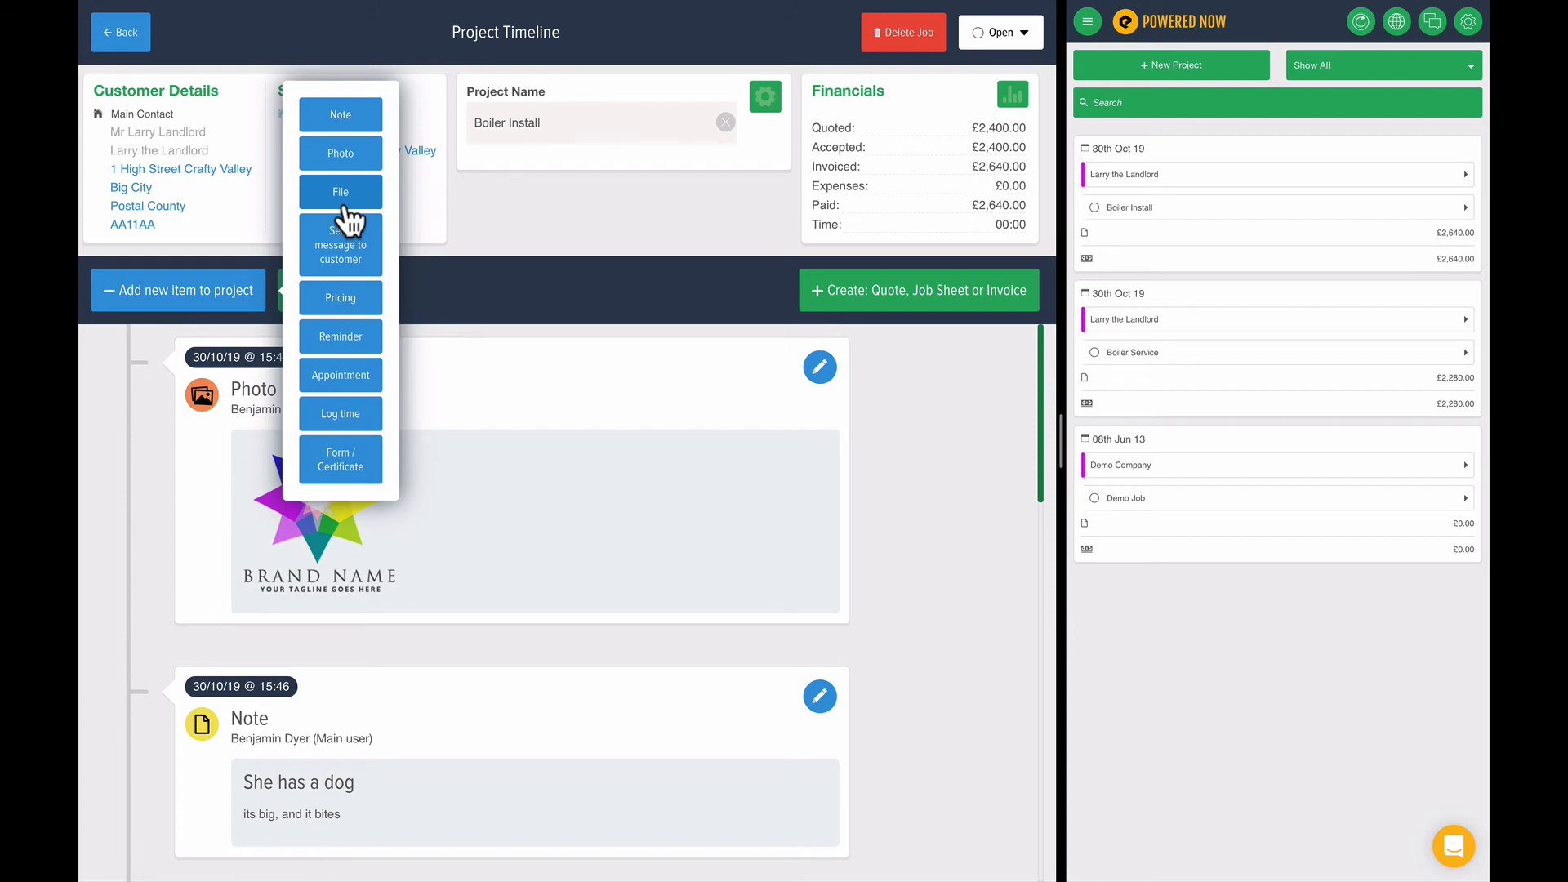
{"action": "left_click", "coordinate": [365, 267]}
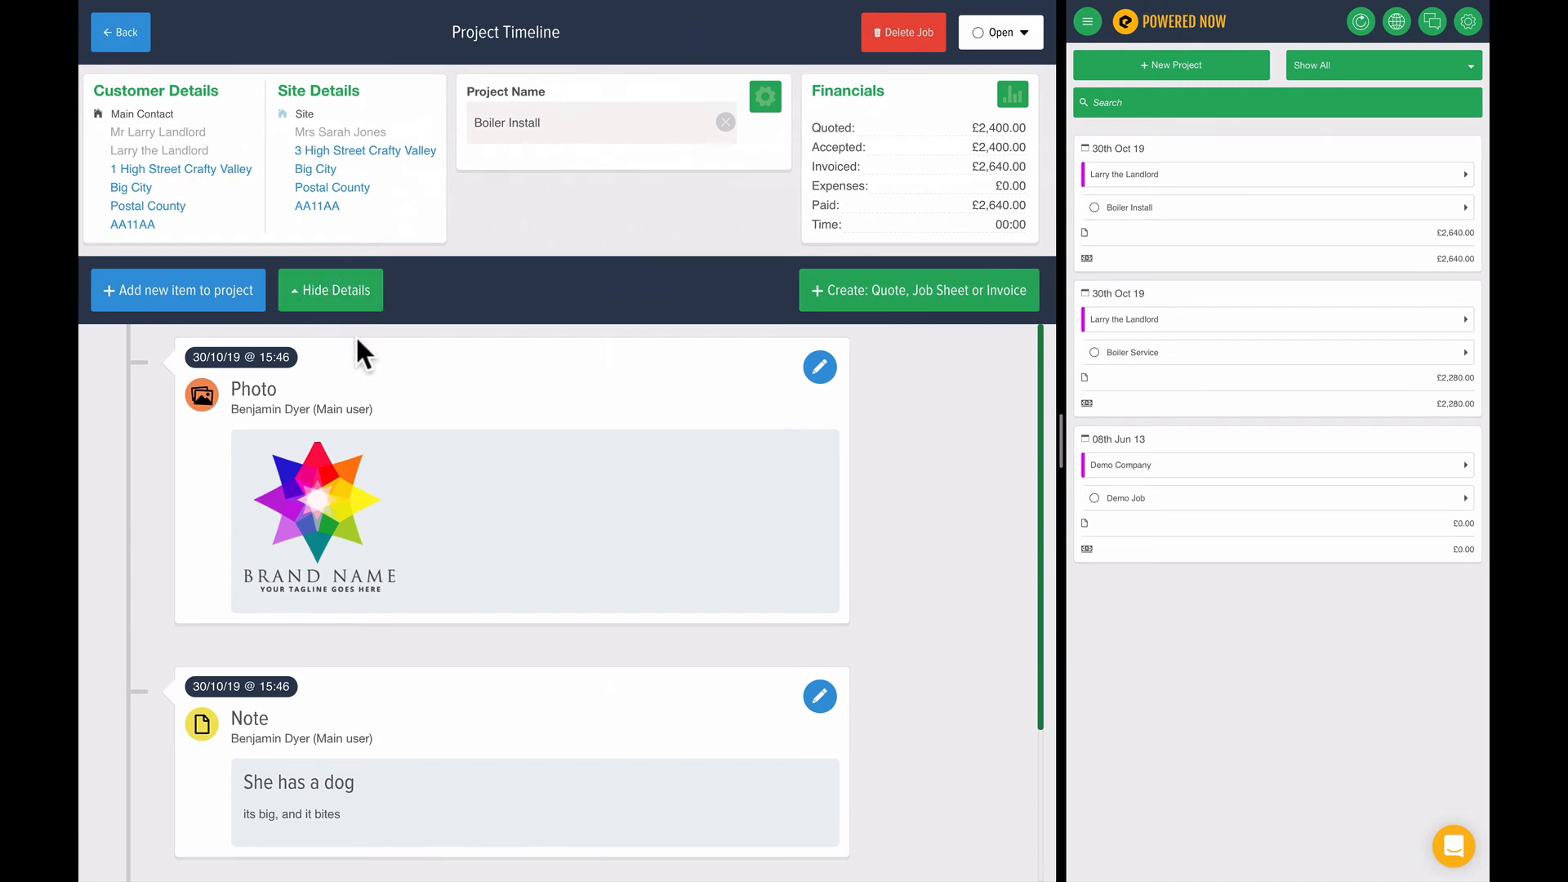
{"action": "left_click", "coordinate": [247, 302]}
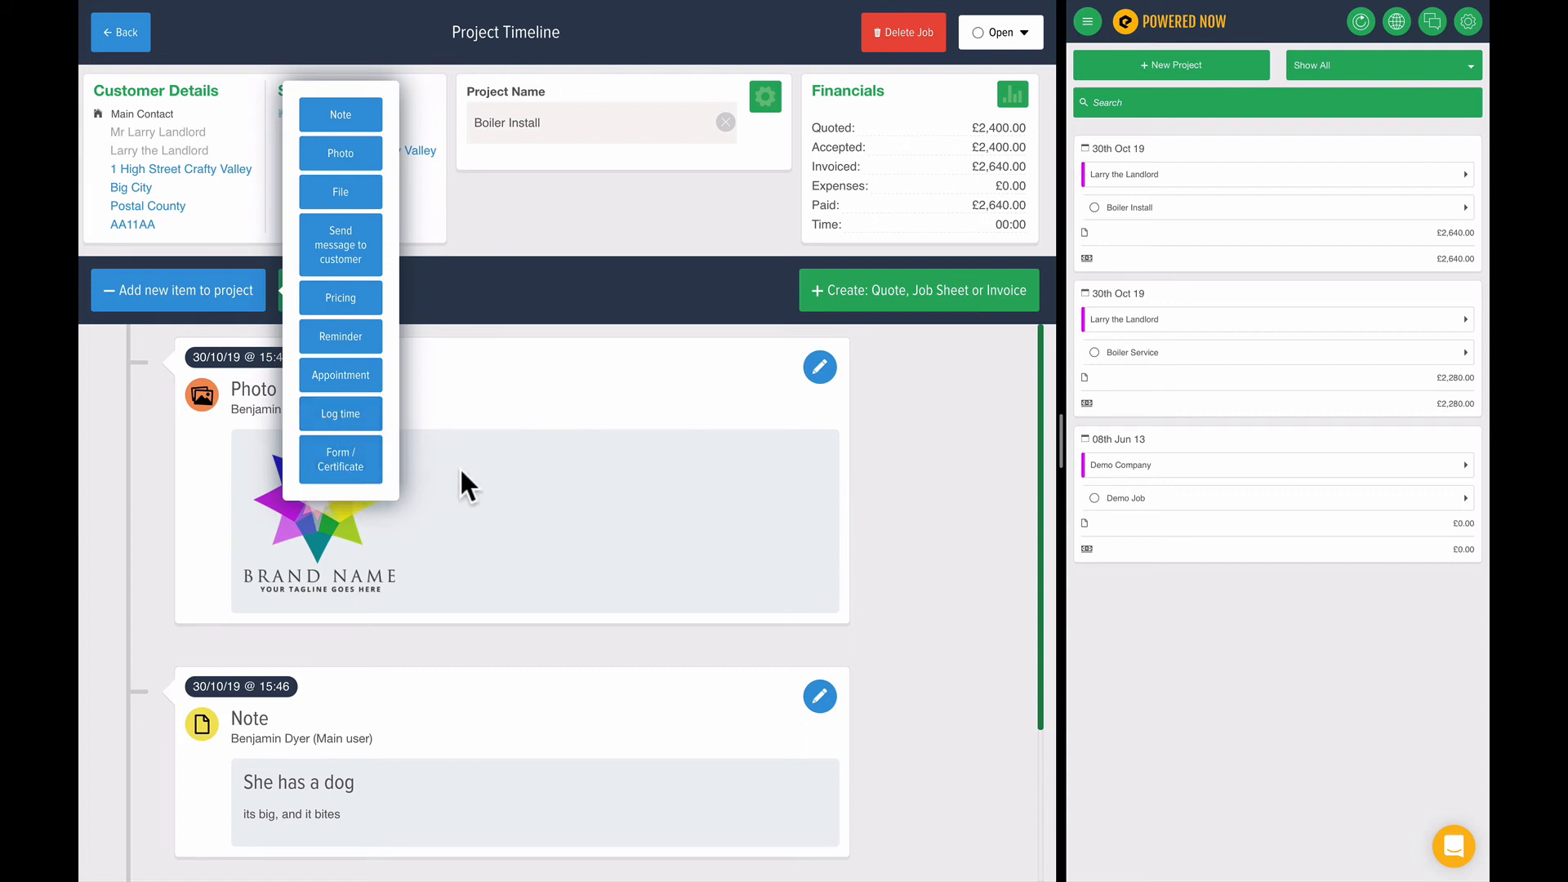
{"action": "left_click", "coordinate": [898, 542]}
{"action": "left_click", "coordinate": [231, 298]}
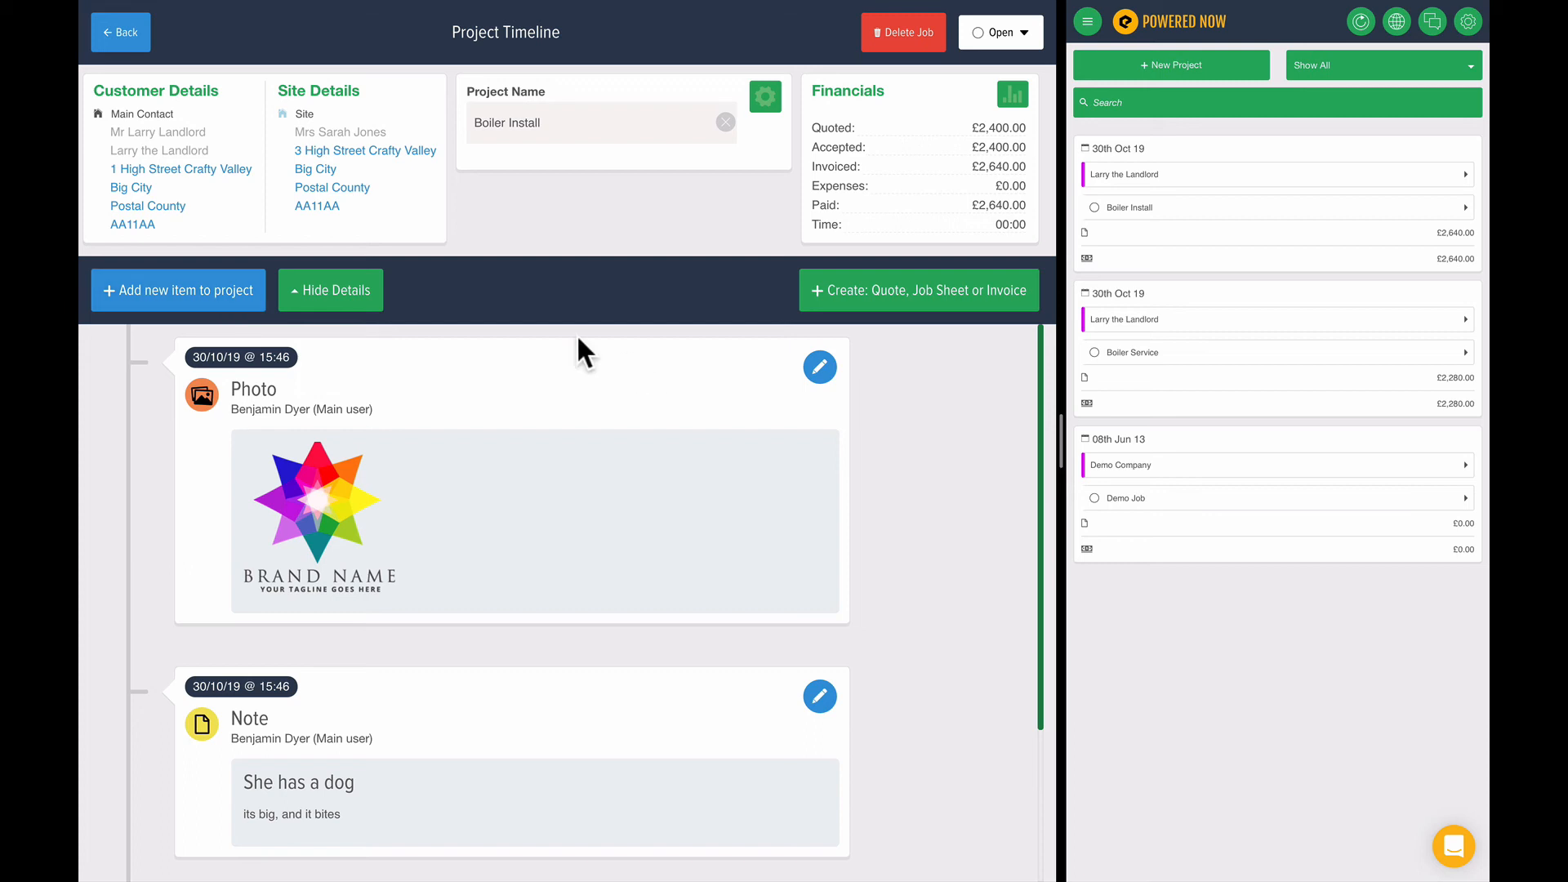
Return to the projects list in the desktop view and open Projects in the mobile view.
{"action": "left_click", "coordinate": [128, 45]}
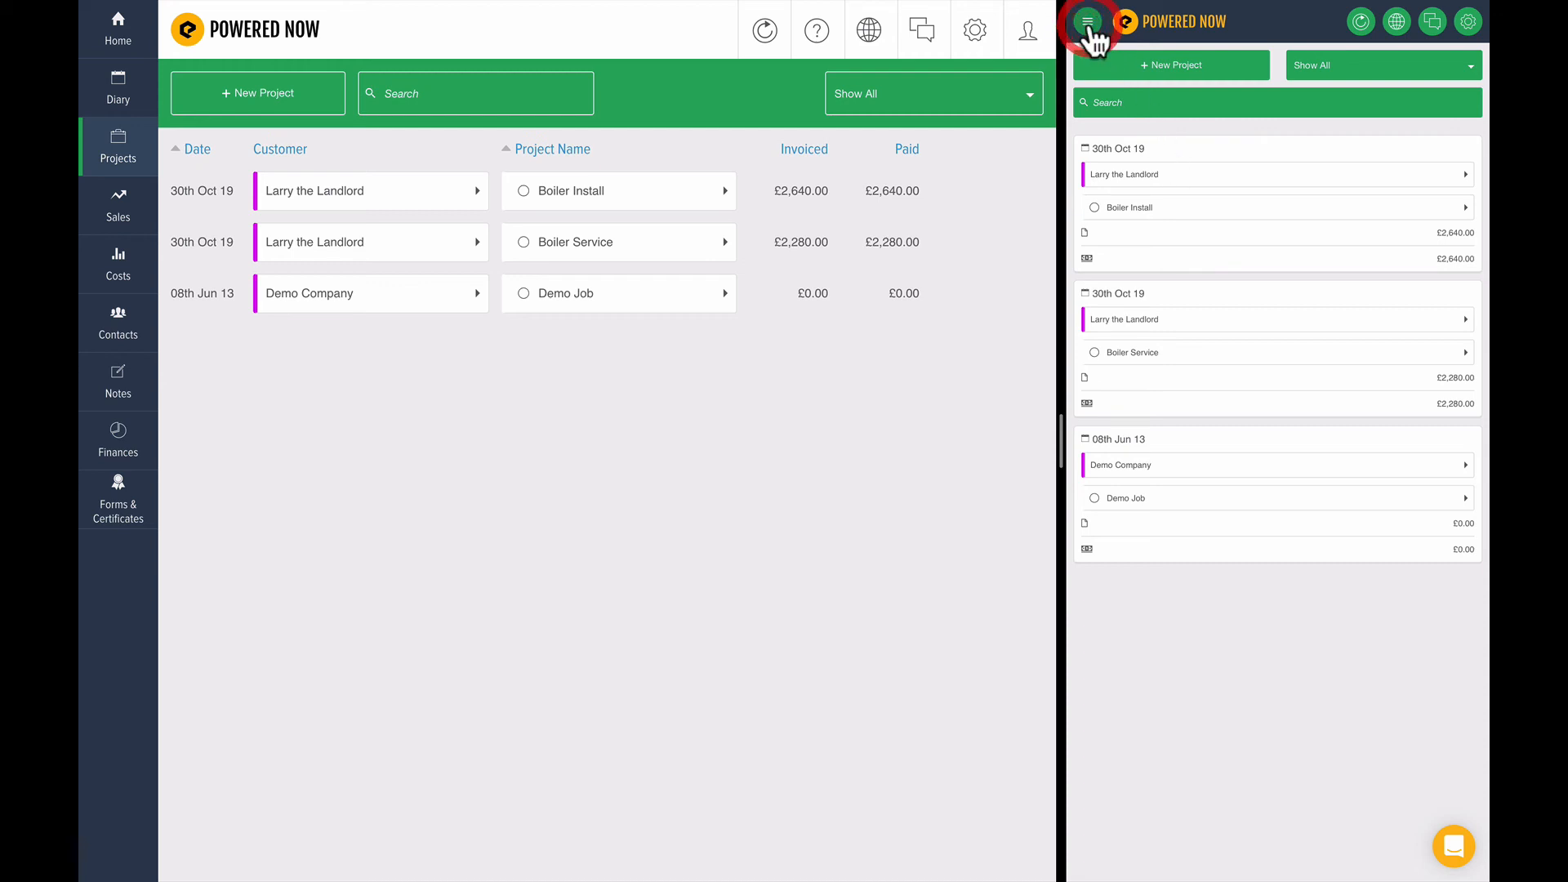
{"action": "left_click", "coordinate": [1089, 25]}
{"action": "left_click", "coordinate": [1126, 248]}
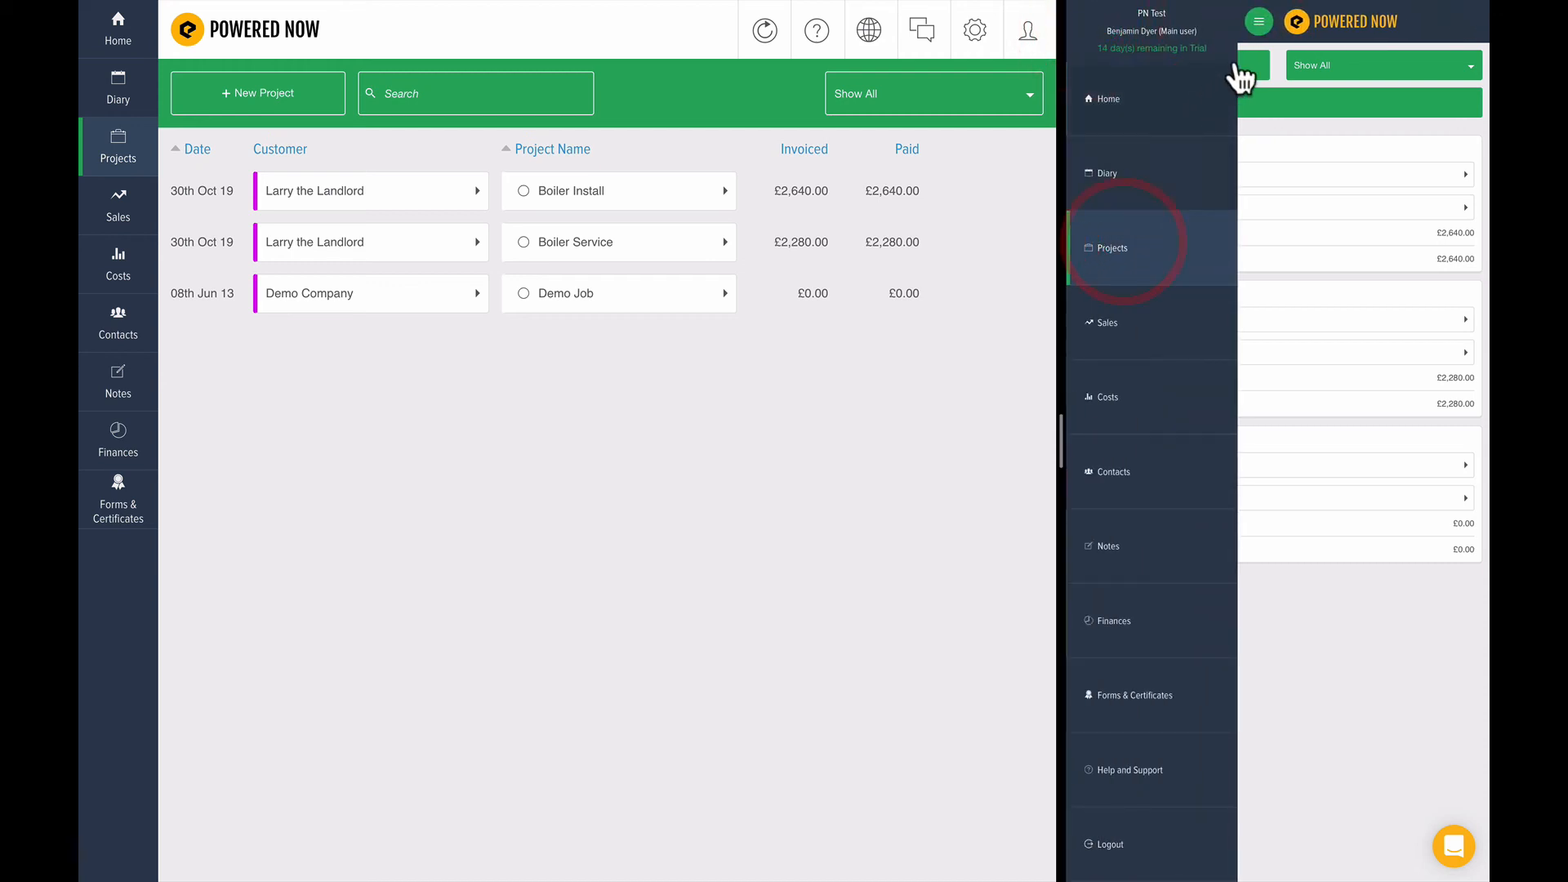
Open the Boiler Install project in the mobile view and hide its details to show only the timeline.
{"action": "left_click", "coordinate": [1258, 25]}
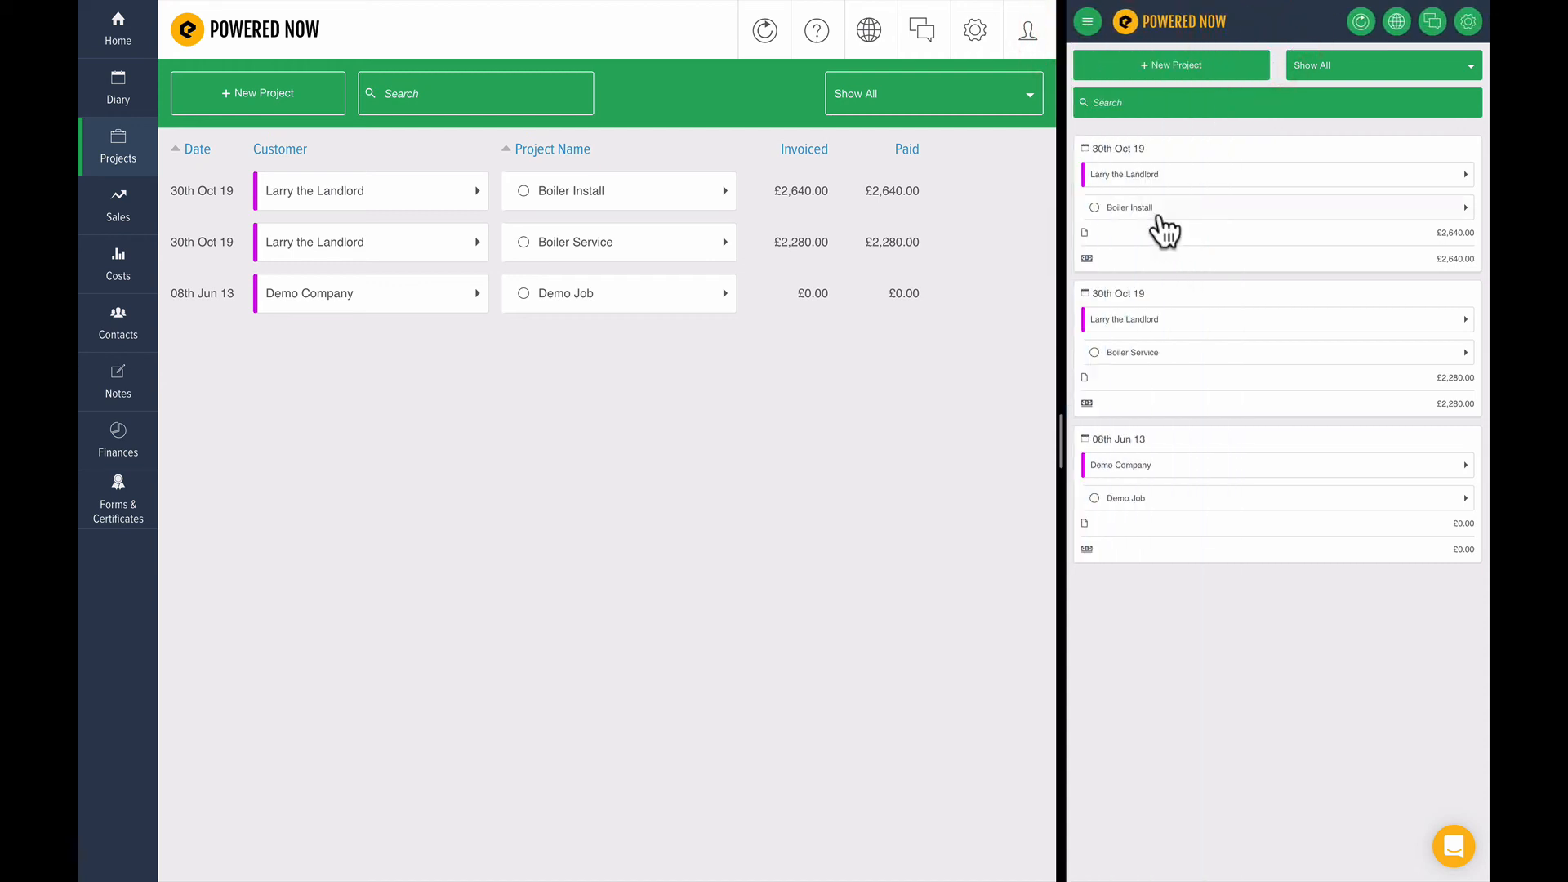
{"action": "left_click", "coordinate": [1161, 209]}
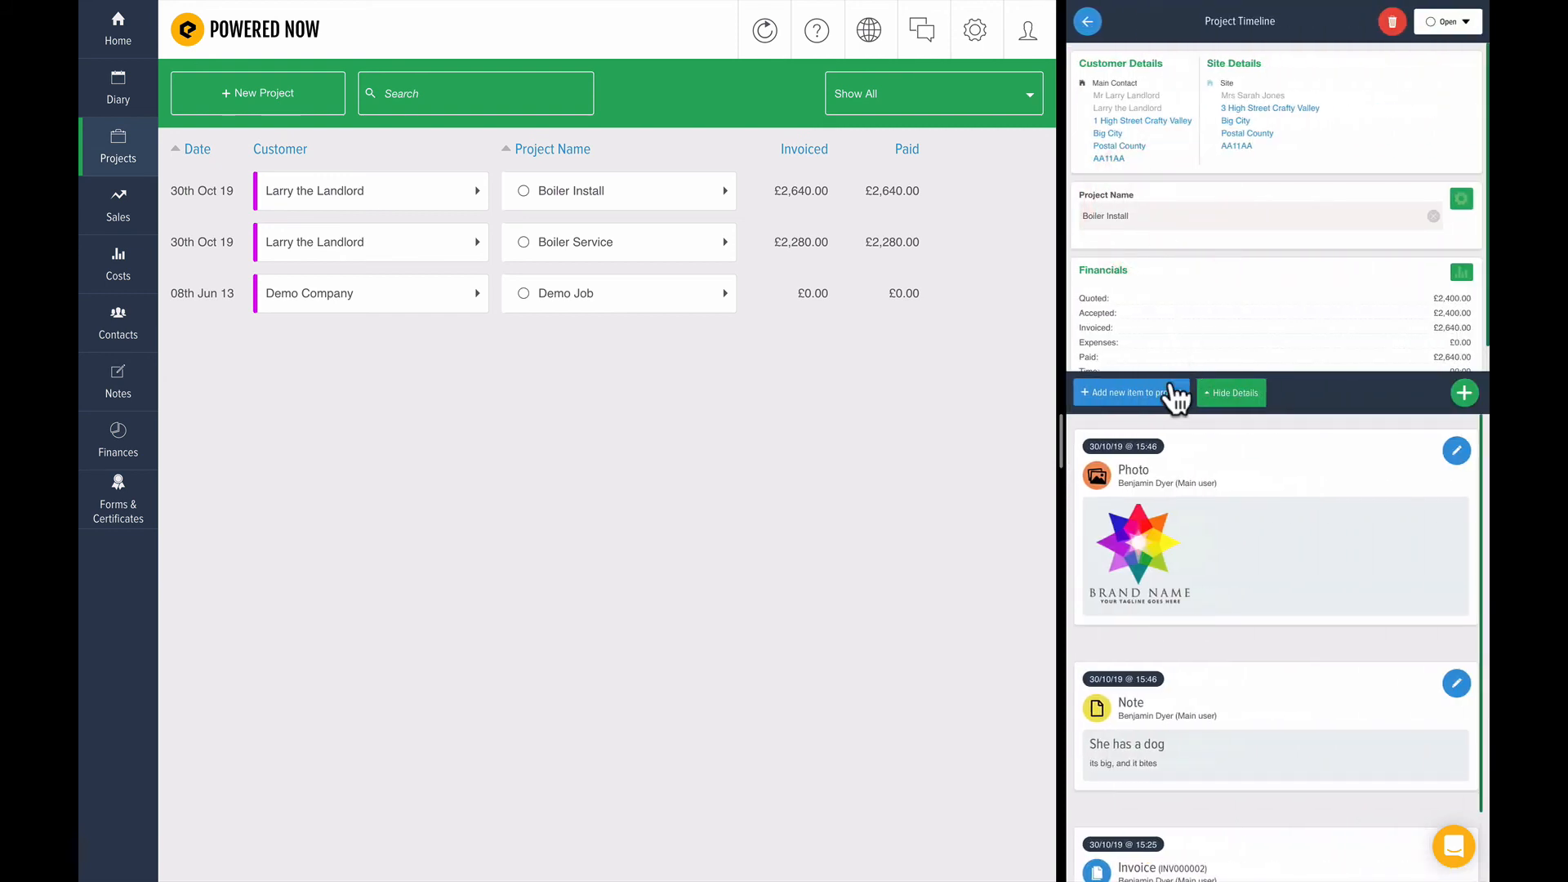
{"action": "left_click", "coordinate": [1241, 395]}
{"action": "scroll", "coordinate": [1225, 368], "scroll_direction": "down", "scroll_amount": 2}
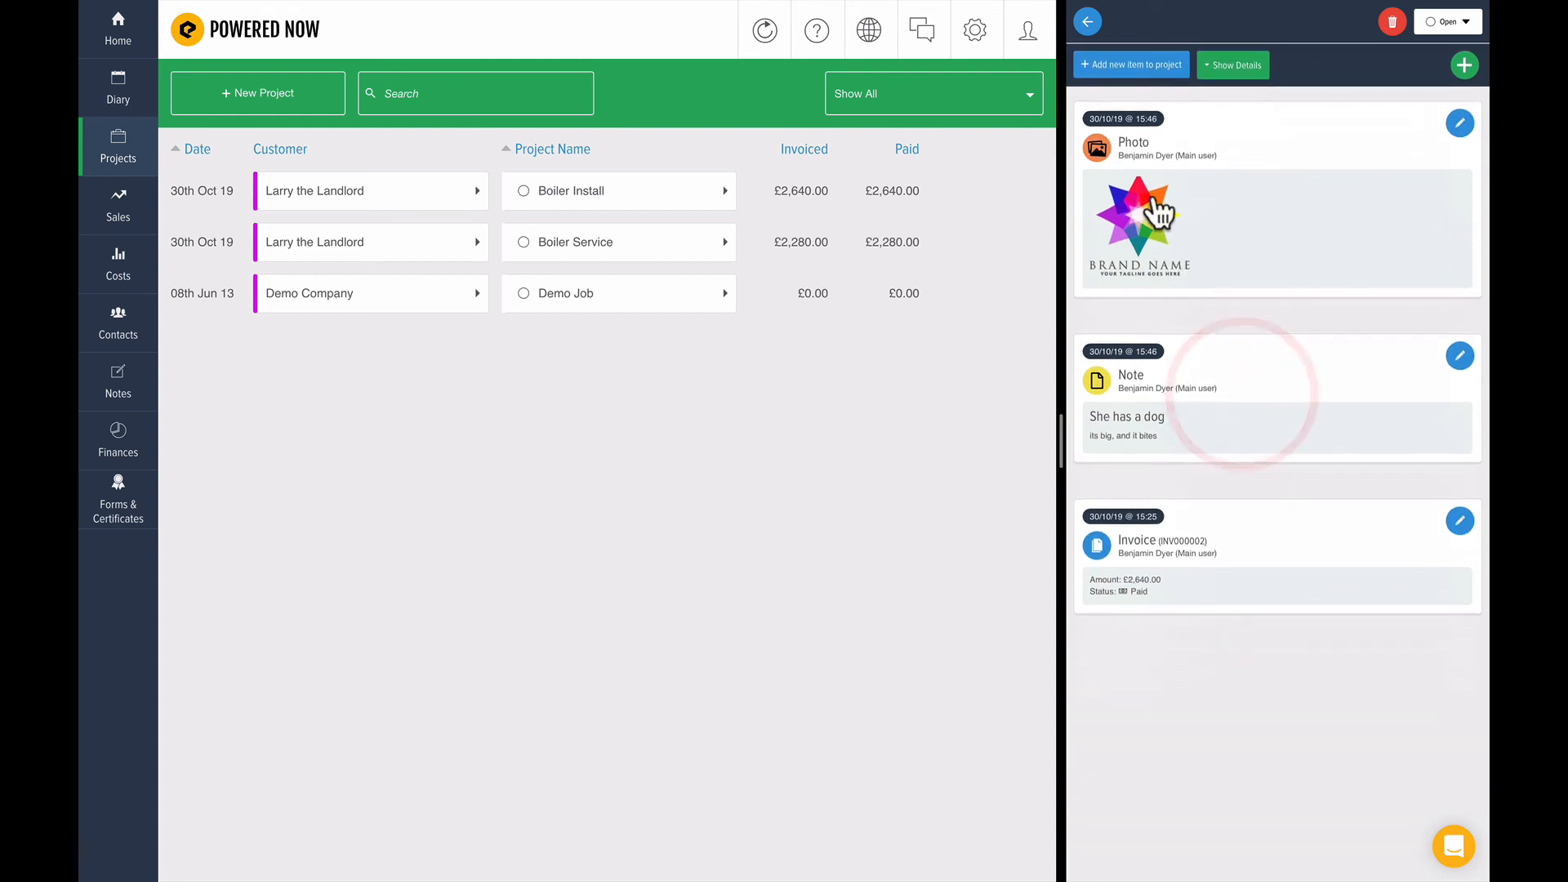
Add a note titled "This will appear..." with the text "...on the timeline" to the Boiler Install project in the mobile view.
{"action": "left_click", "coordinate": [1126, 65]}
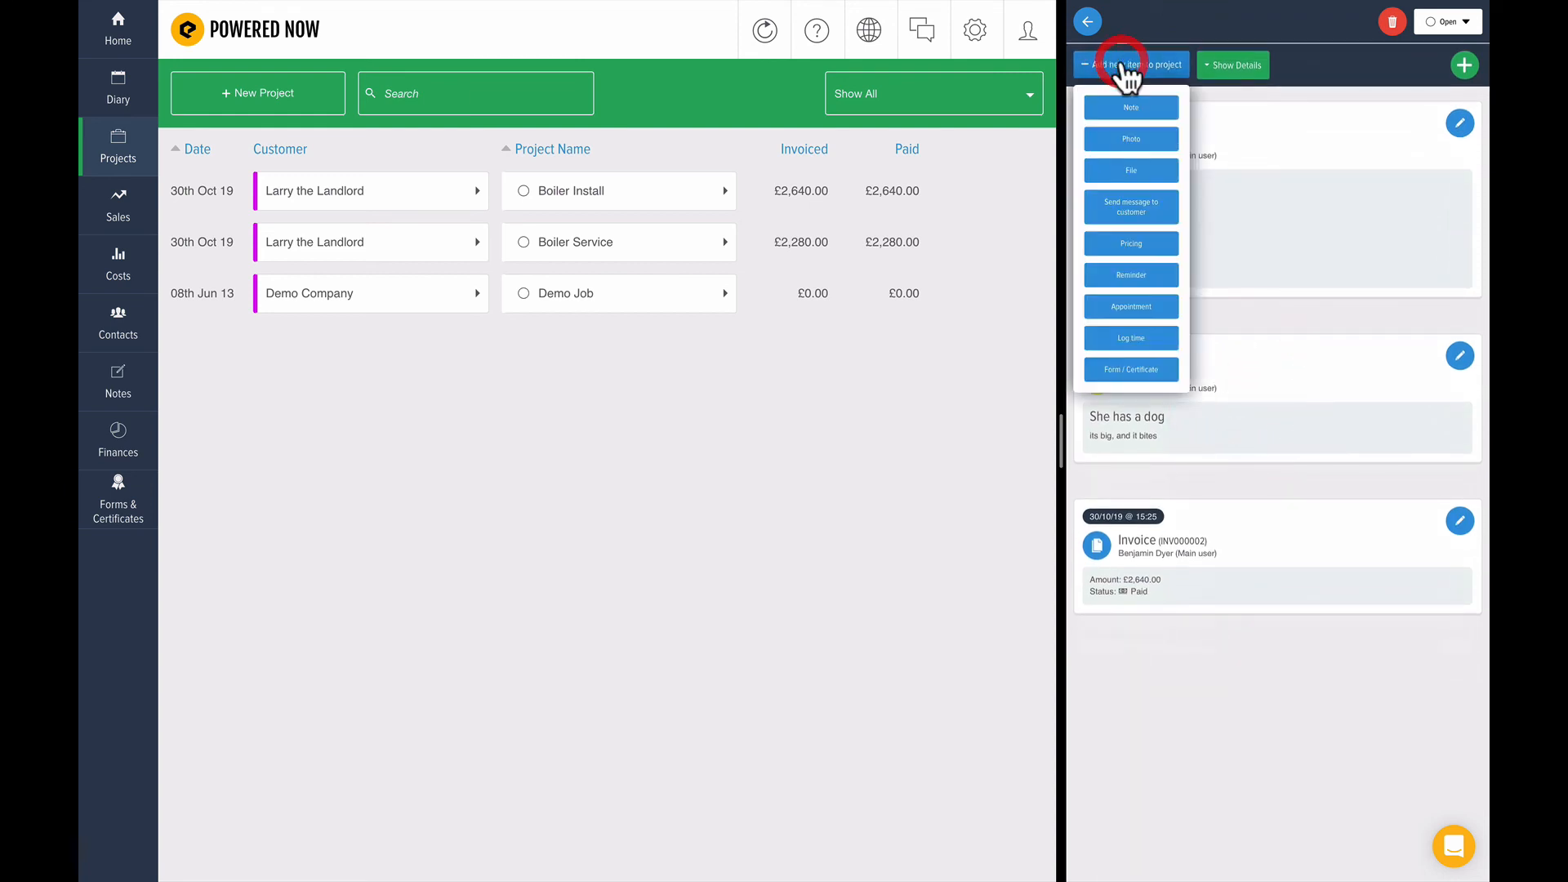
{"action": "left_click", "coordinate": [1140, 108]}
{"action": "left_click", "coordinate": [1142, 84]}
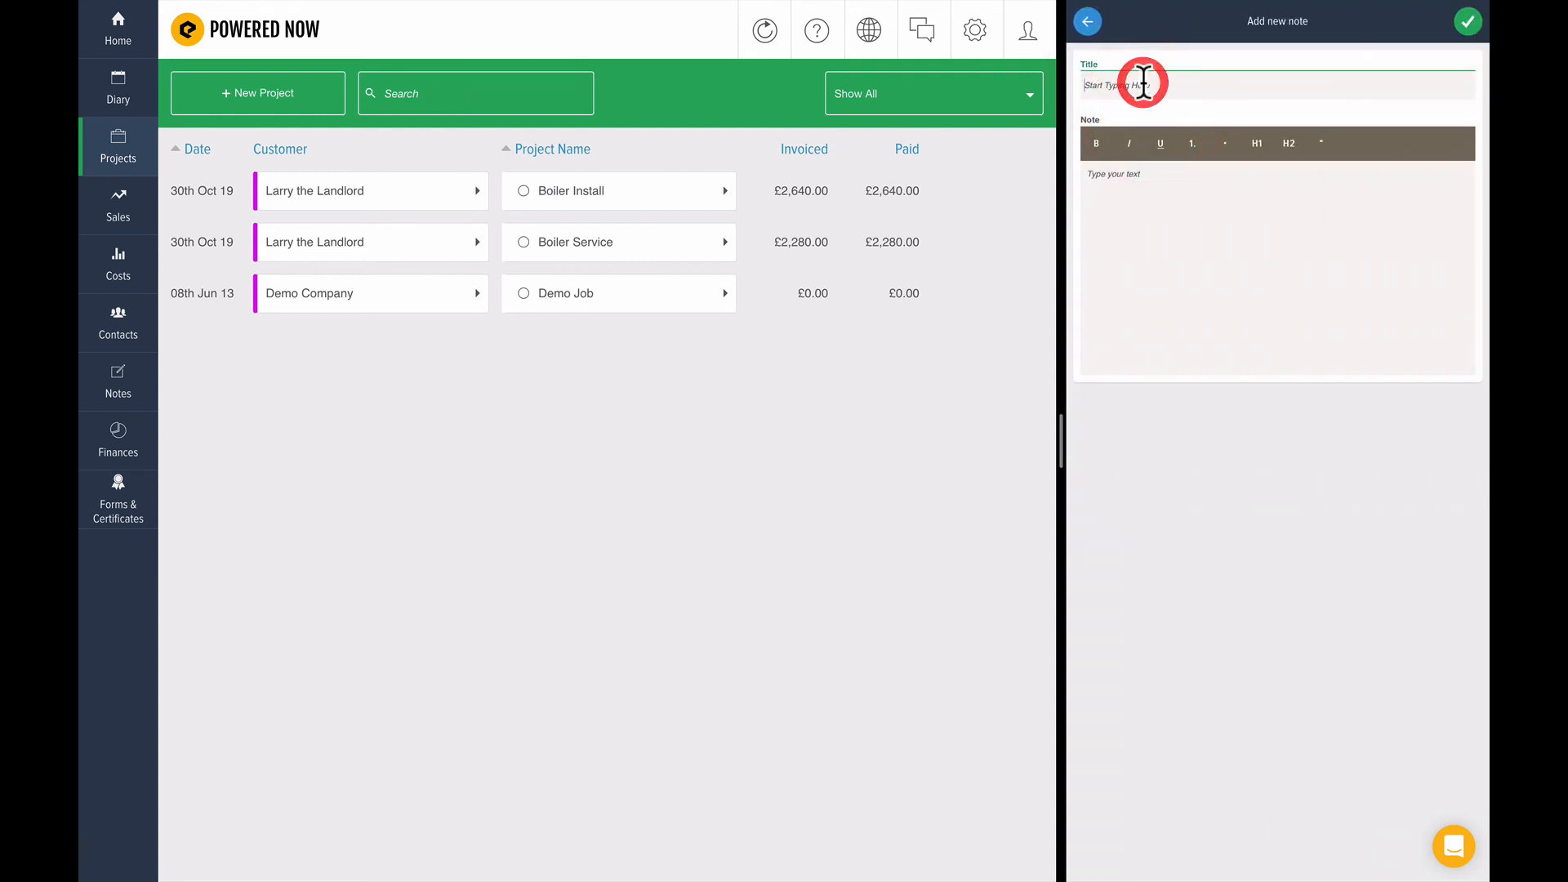
{"action": "type", "text": "This"}
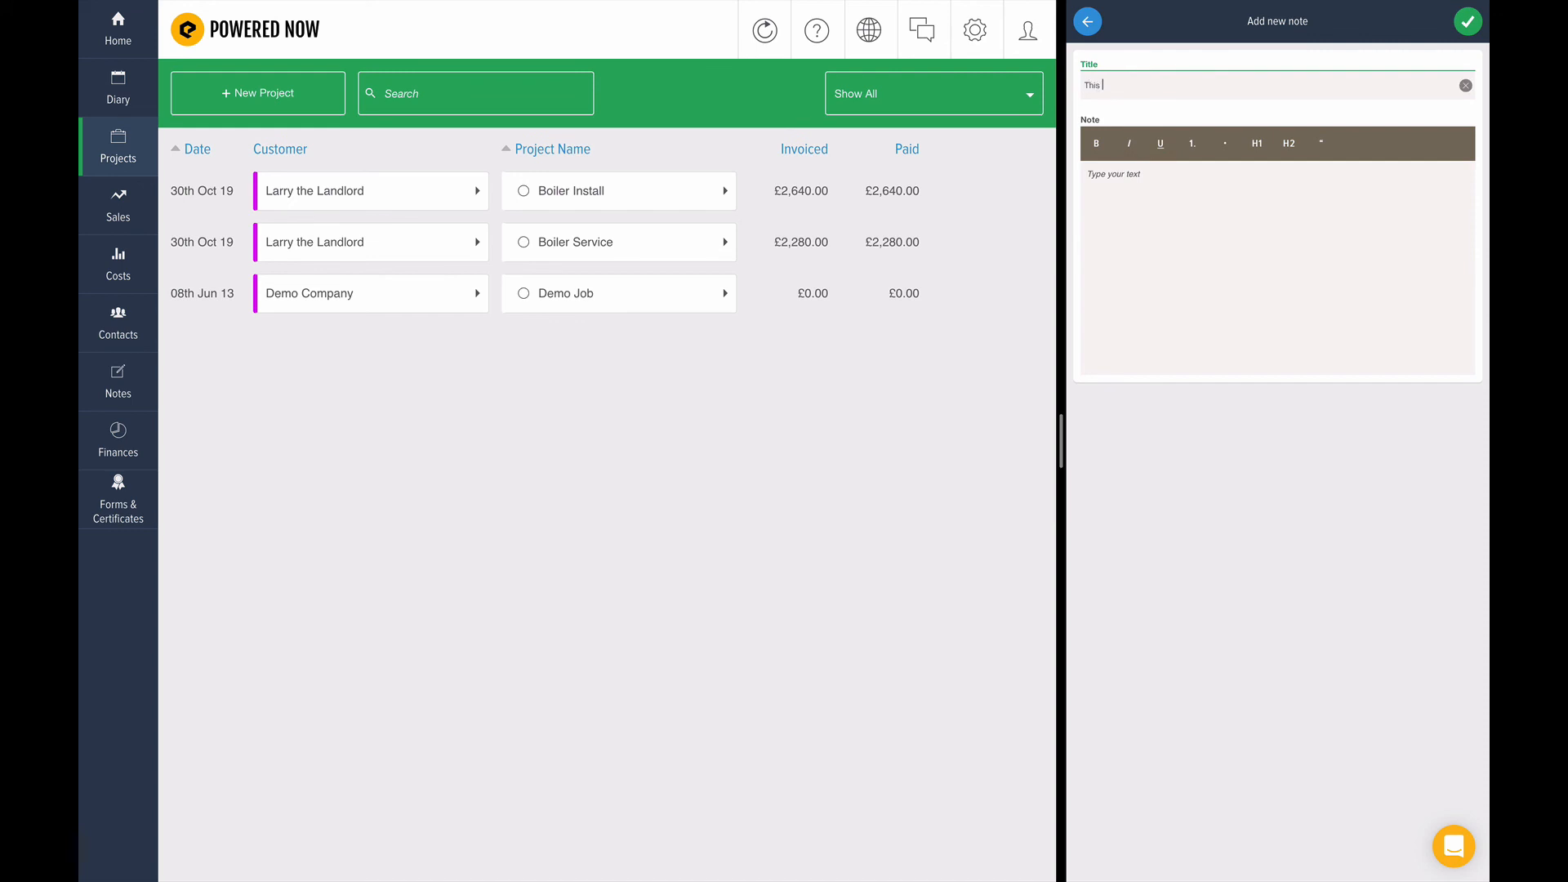
{"action": "type", "text": " will appear..."}
{"action": "key", "text": "Tab"}
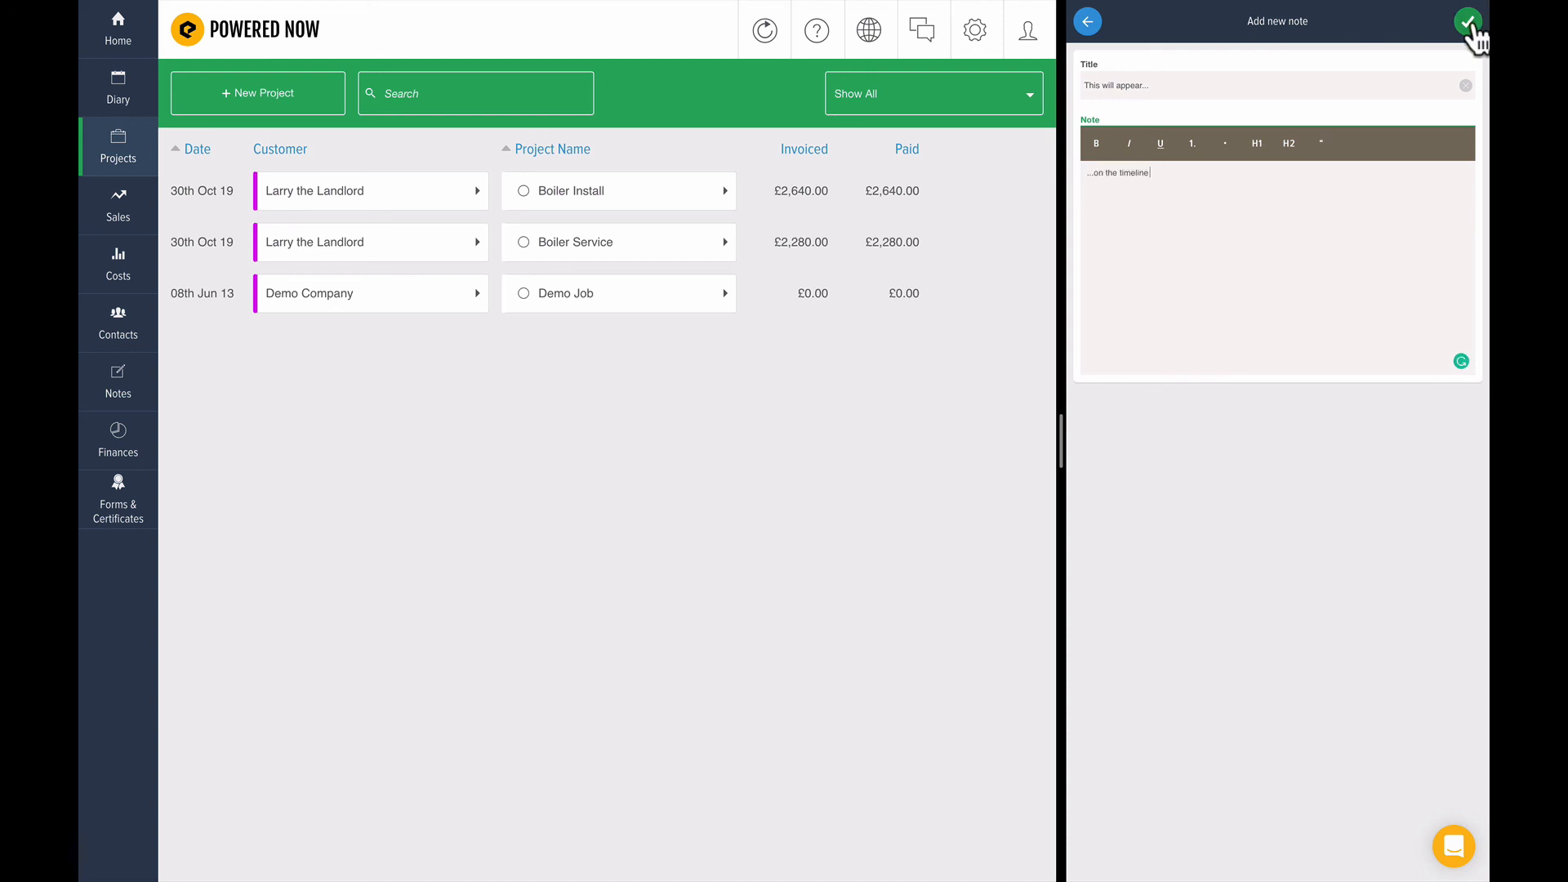
{"action": "left_click", "coordinate": [1468, 22]}
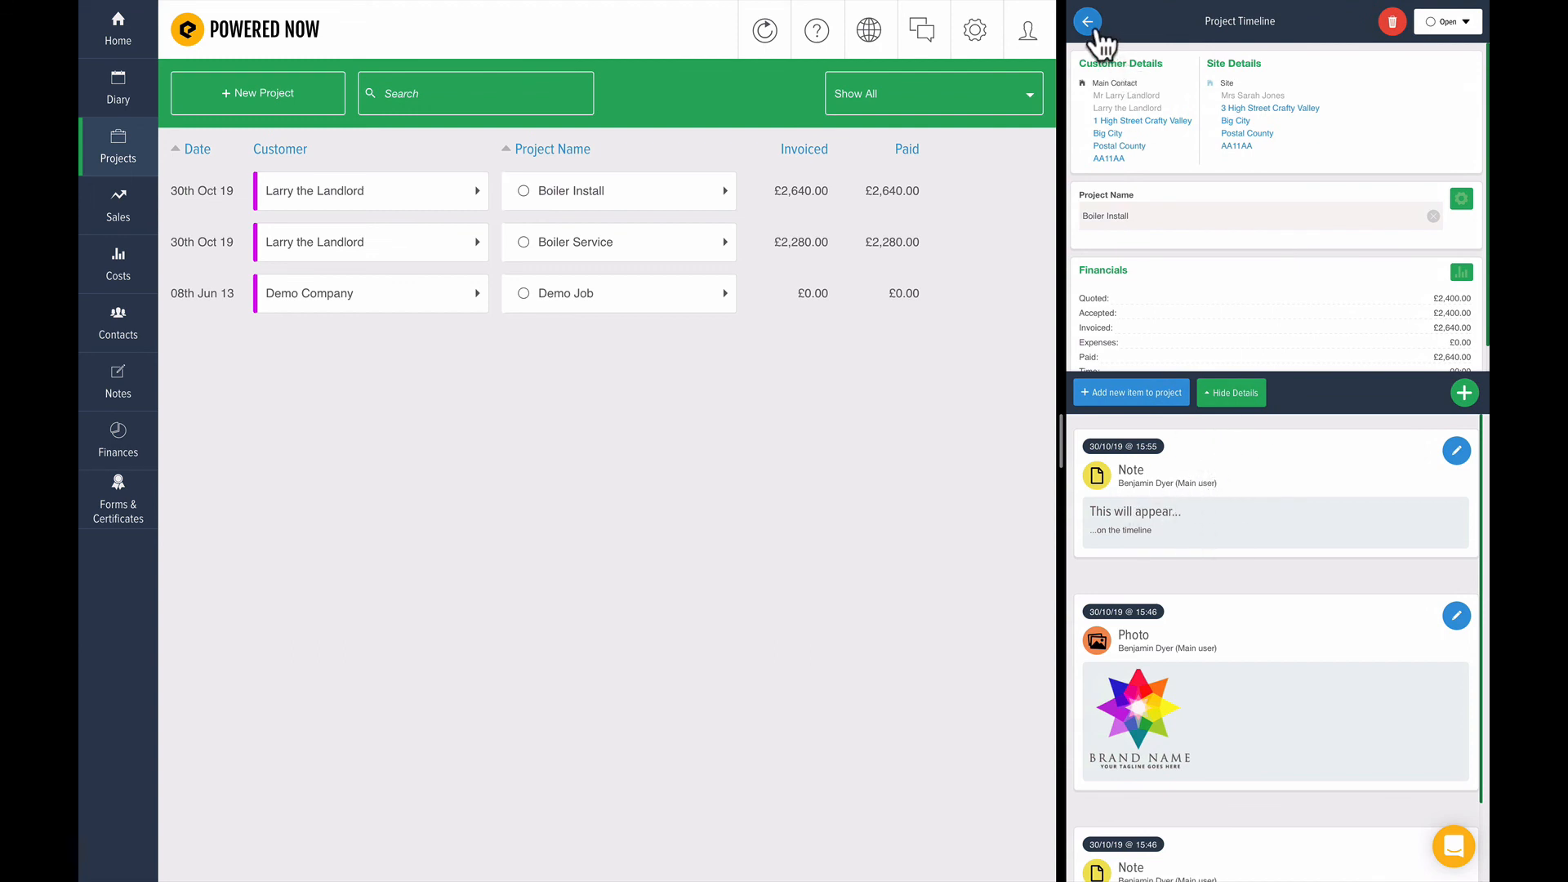
Return to the mobile projects list, sync the desktop view and open the Boiler Install timeline there.
{"action": "left_click", "coordinate": [1093, 26]}
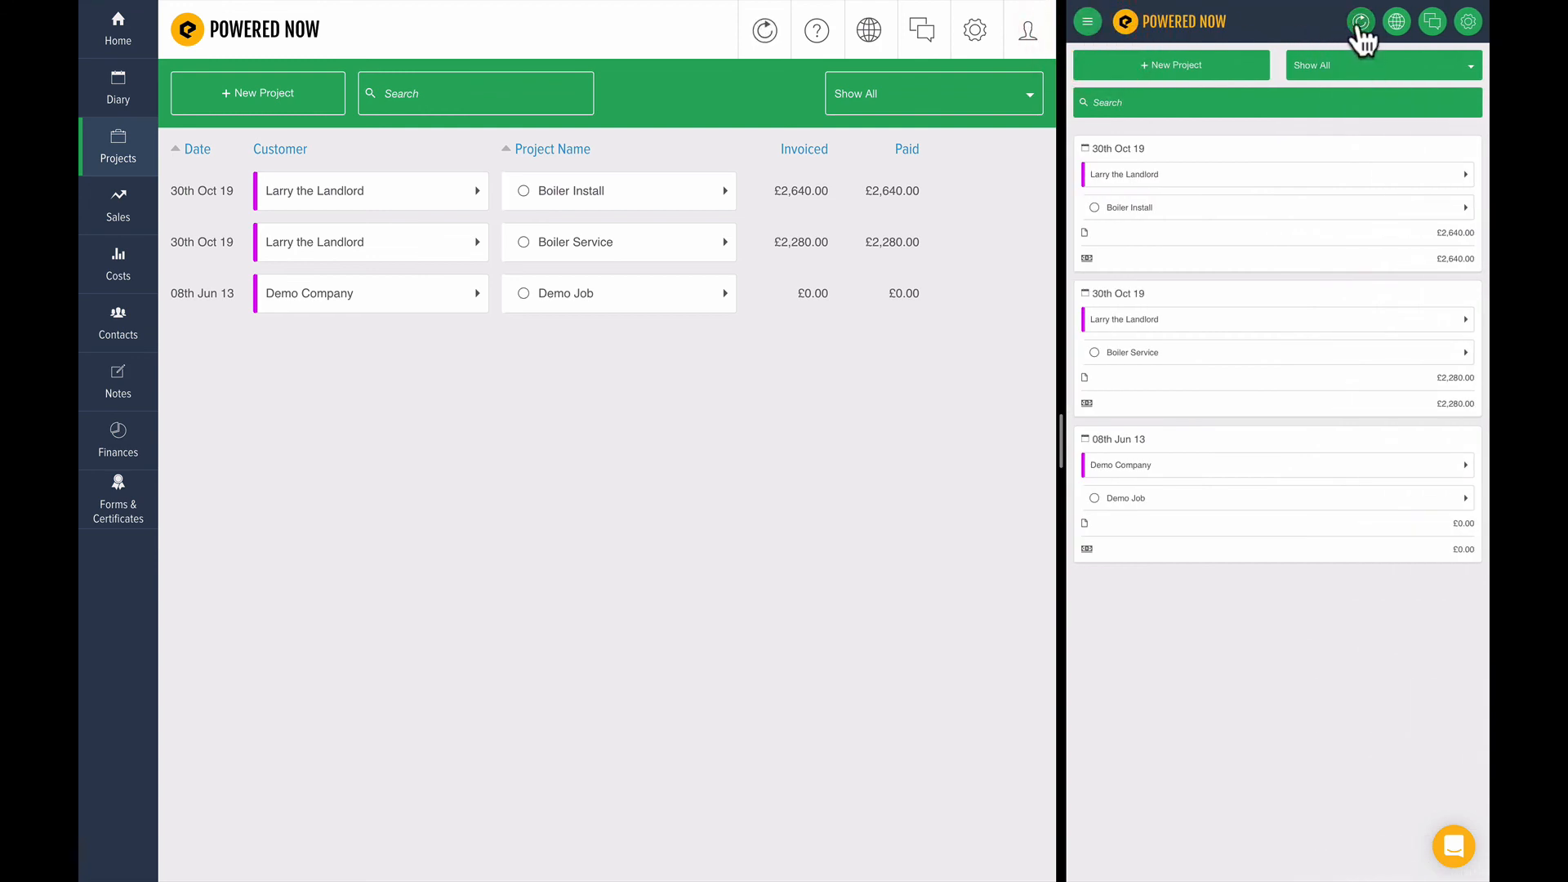
{"action": "left_click", "coordinate": [766, 31]}
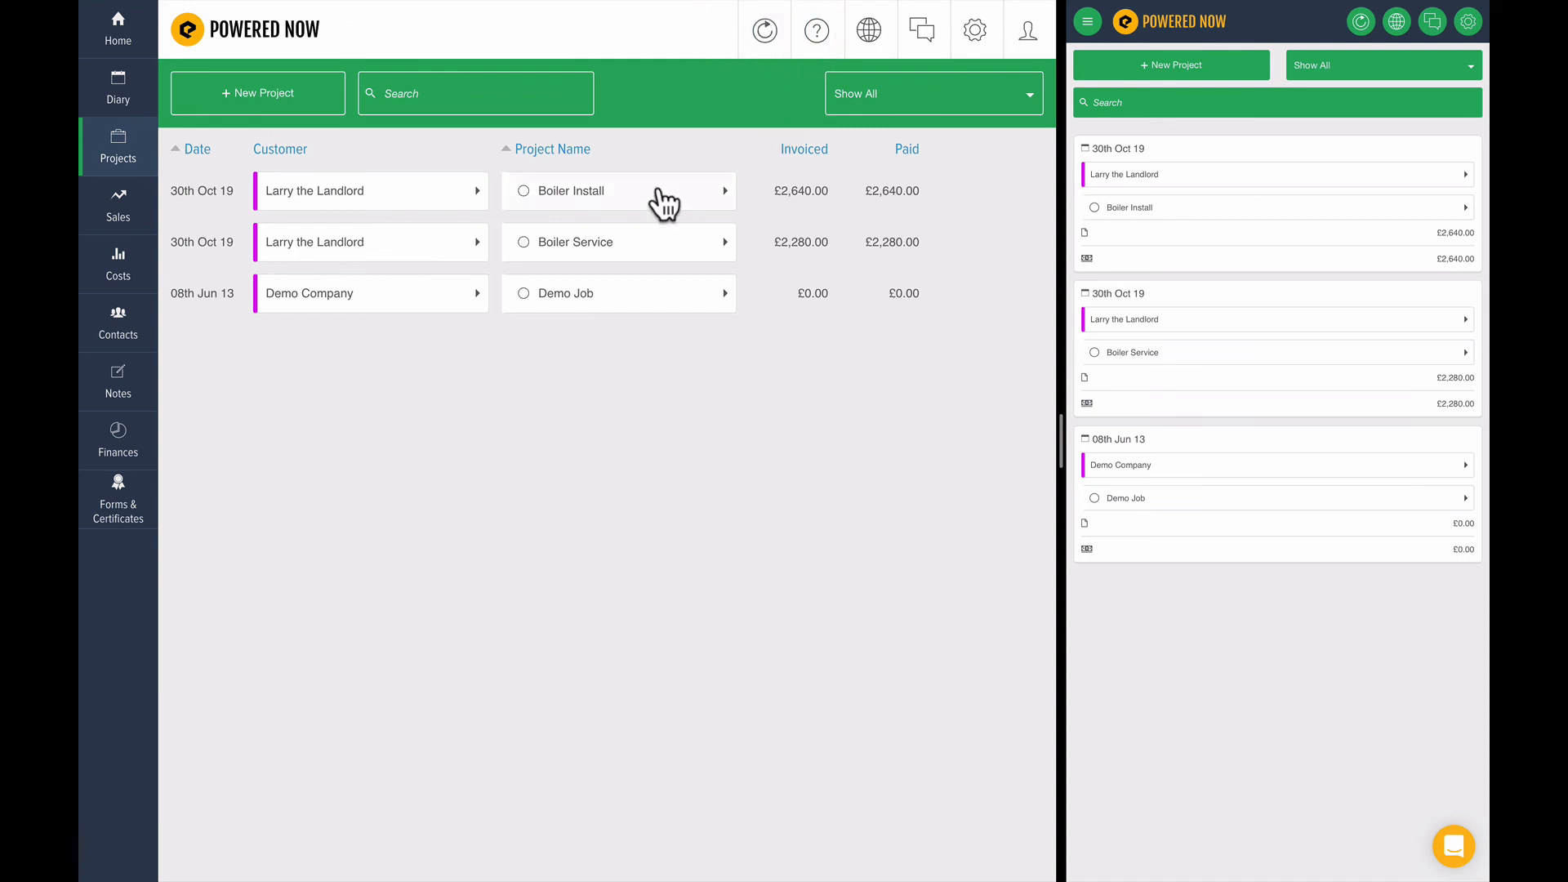
{"action": "left_click", "coordinate": [660, 193]}
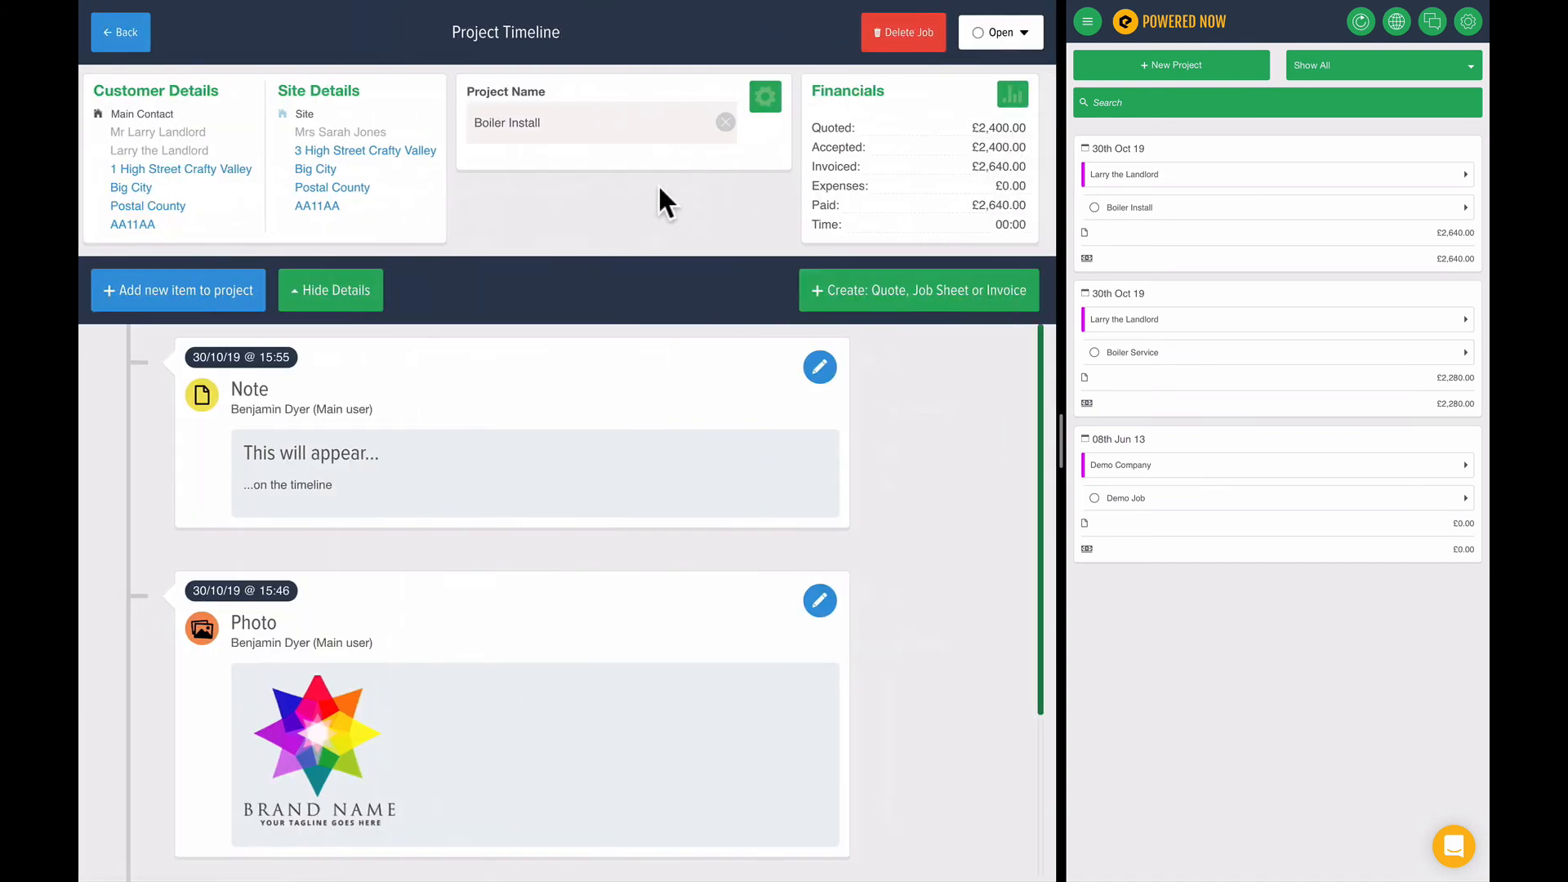